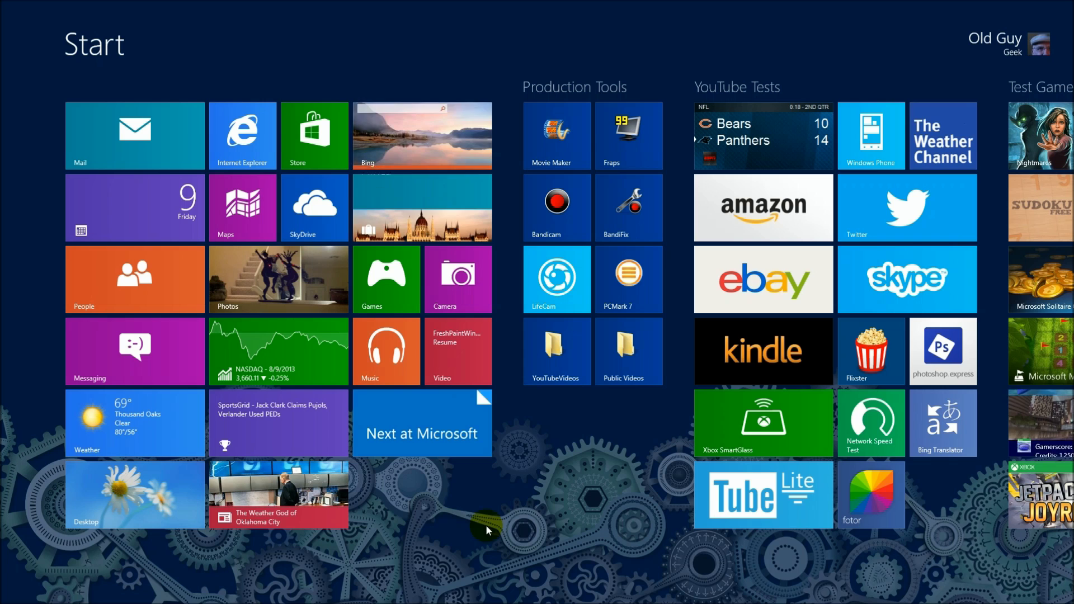
# Launch the Windows Store and search it for 'fresh paint'
pyautogui.click(317, 157)
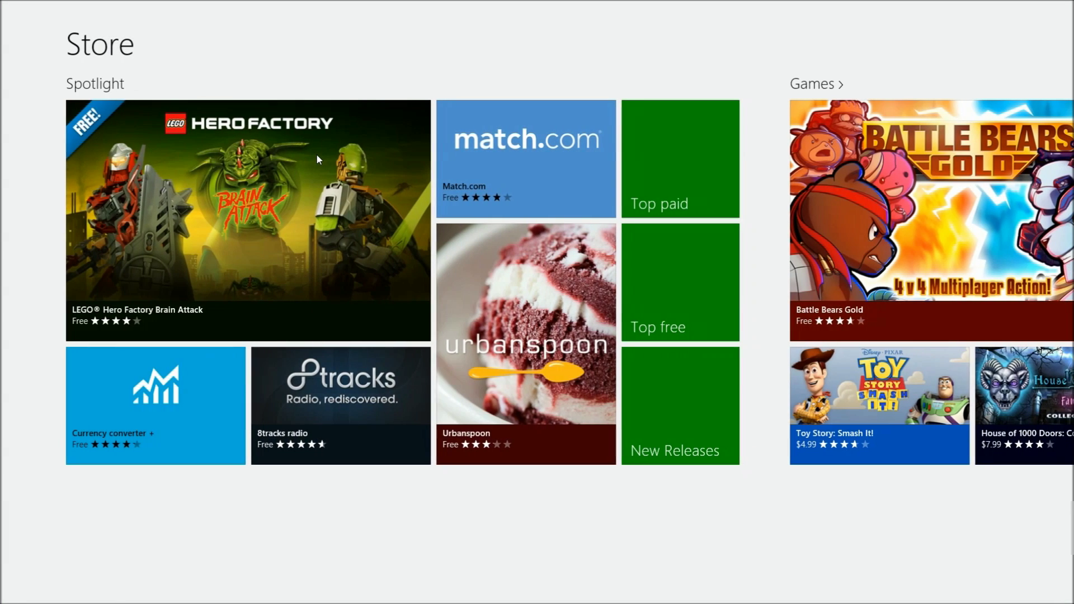
pyautogui.click(482, 131)
pyautogui.write('f')
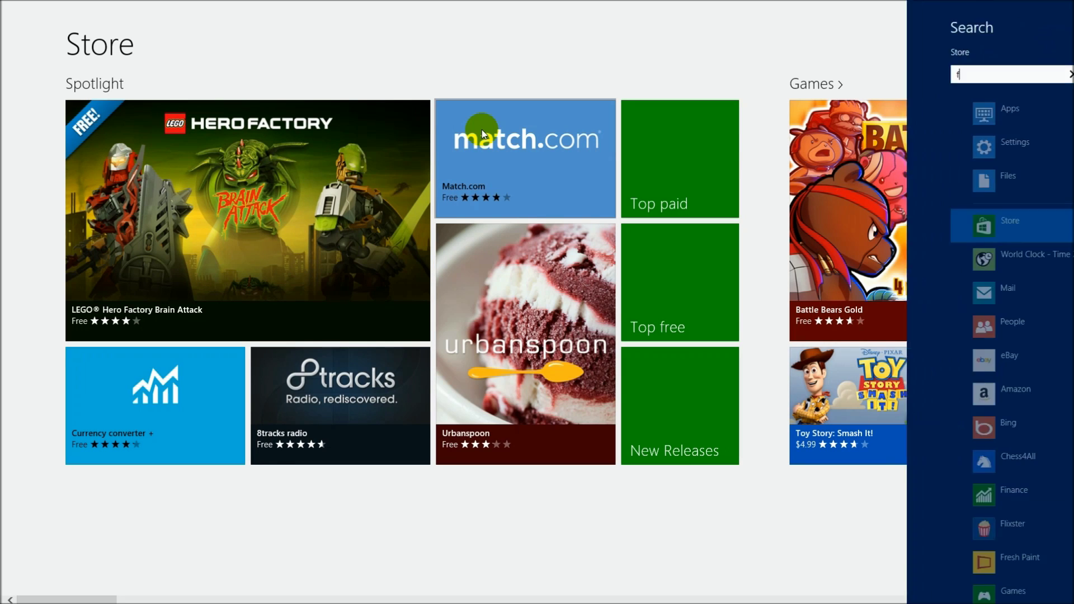
pyautogui.write('resh pai')
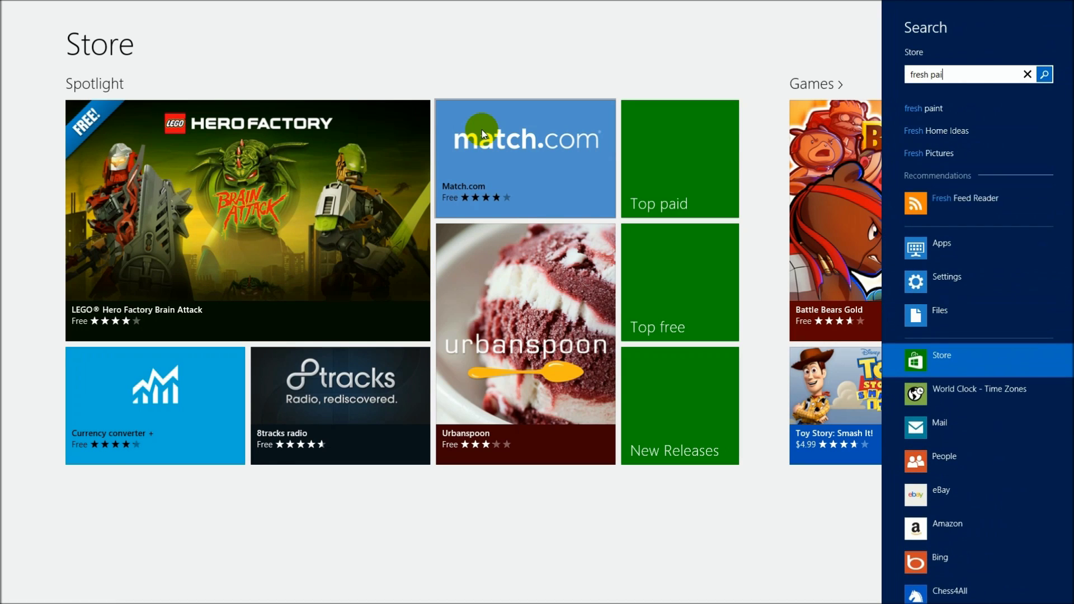
pyautogui.click(902, 108)
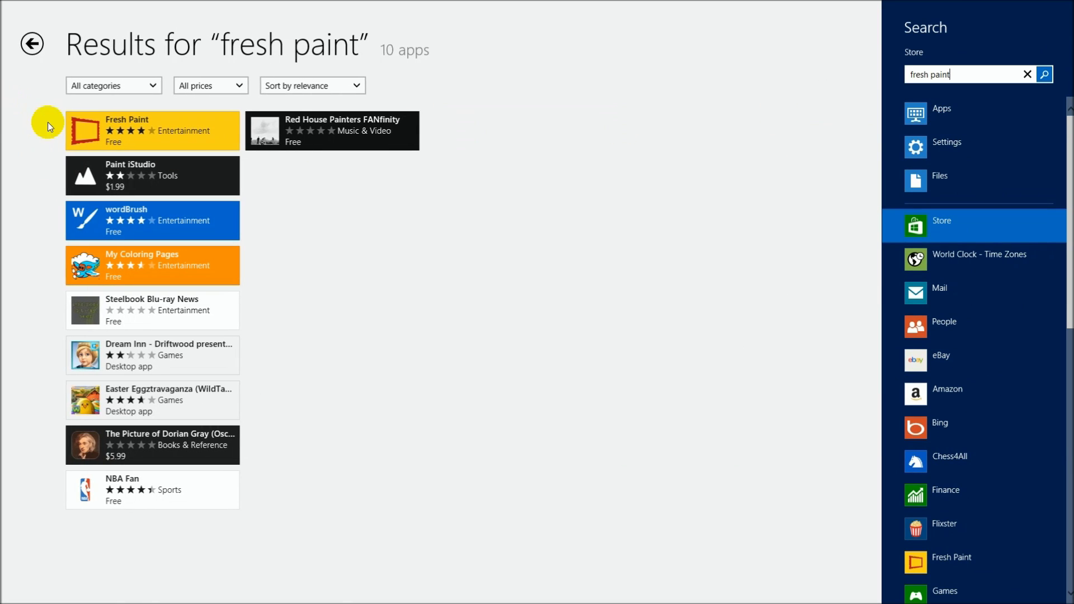
# Open Fresh Paint's Store page and view its full description, technical details and 722 reviews
pyautogui.click(111, 137)
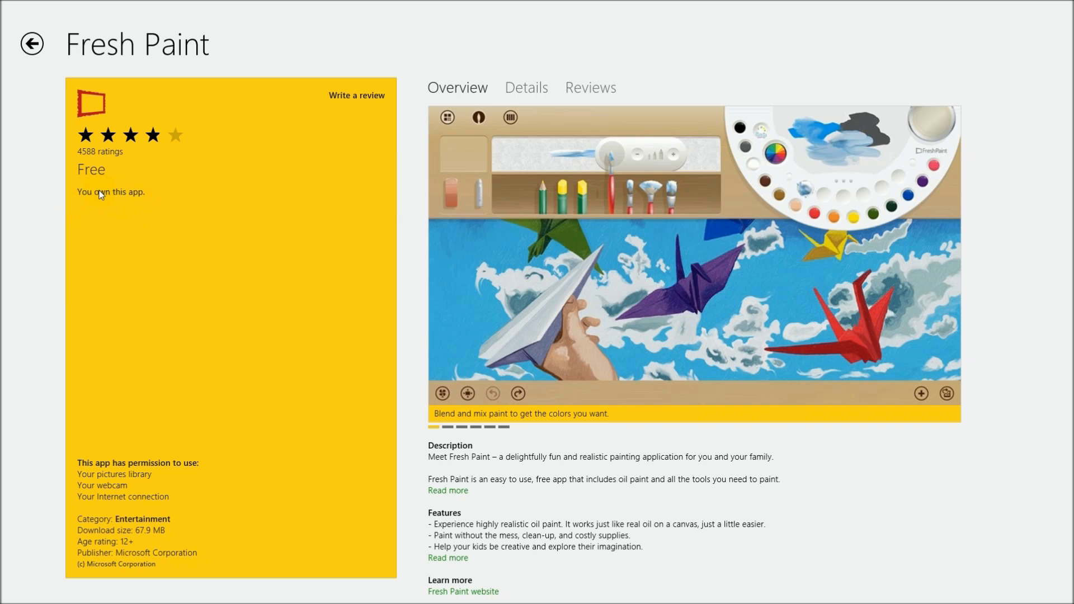
pyautogui.click(456, 491)
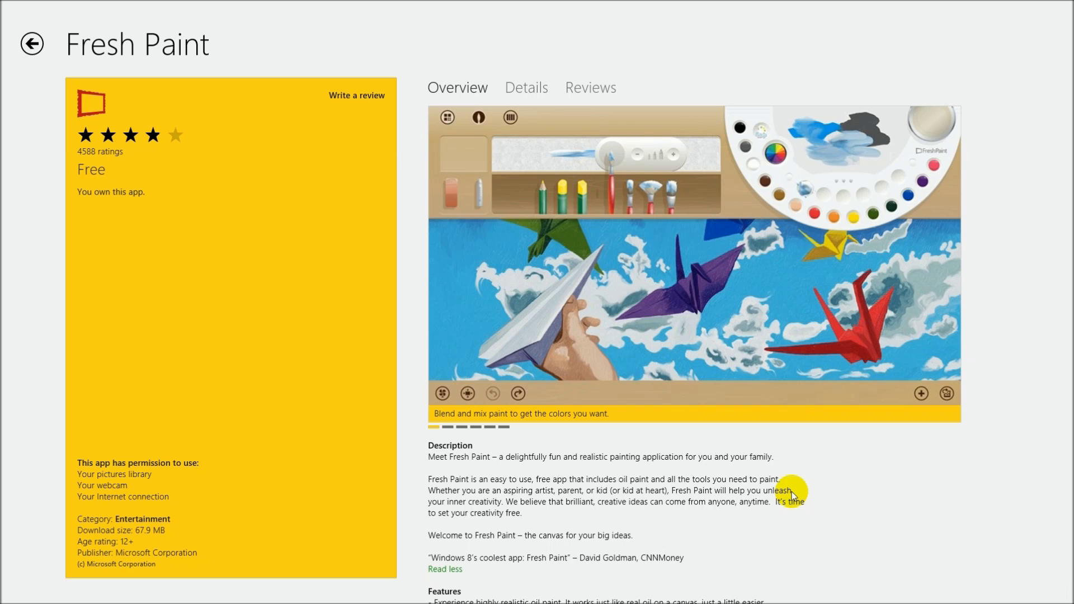
pyautogui.click(518, 89)
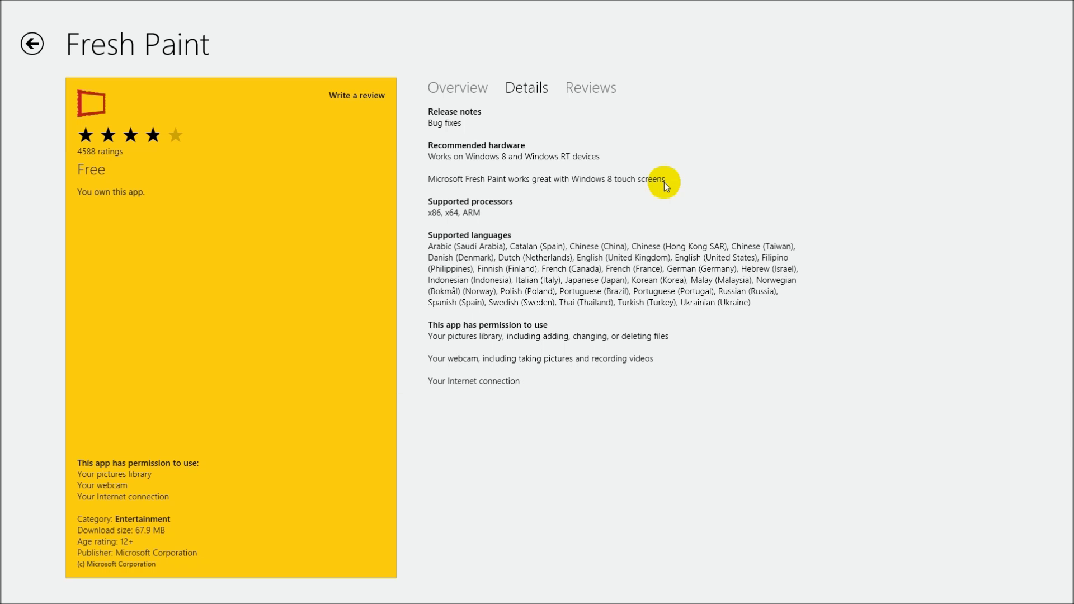
pyautogui.click(599, 90)
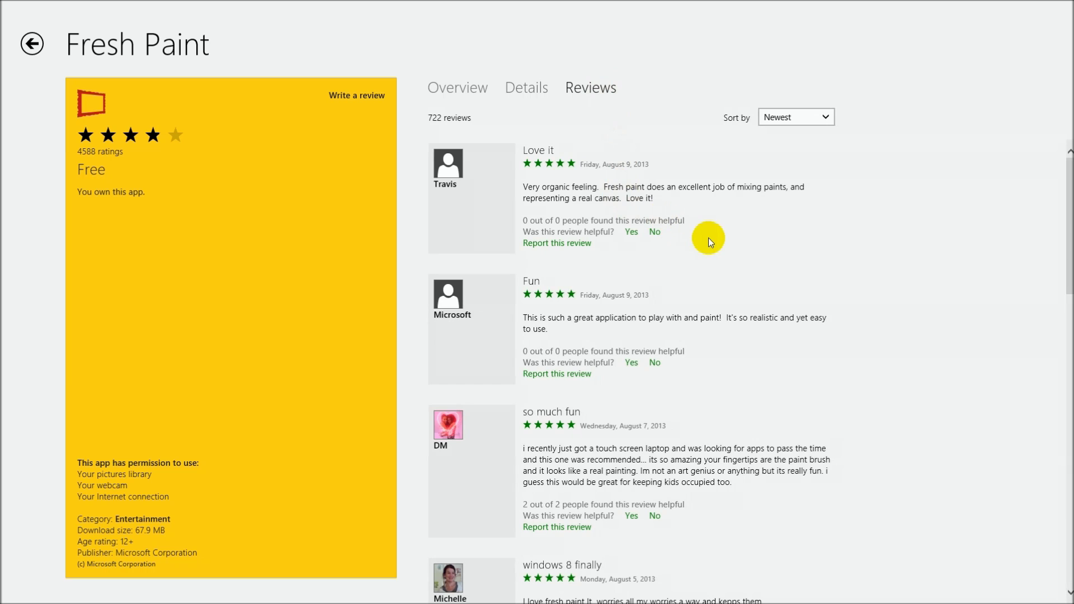
pyautogui.scroll(-10, 709, 243)
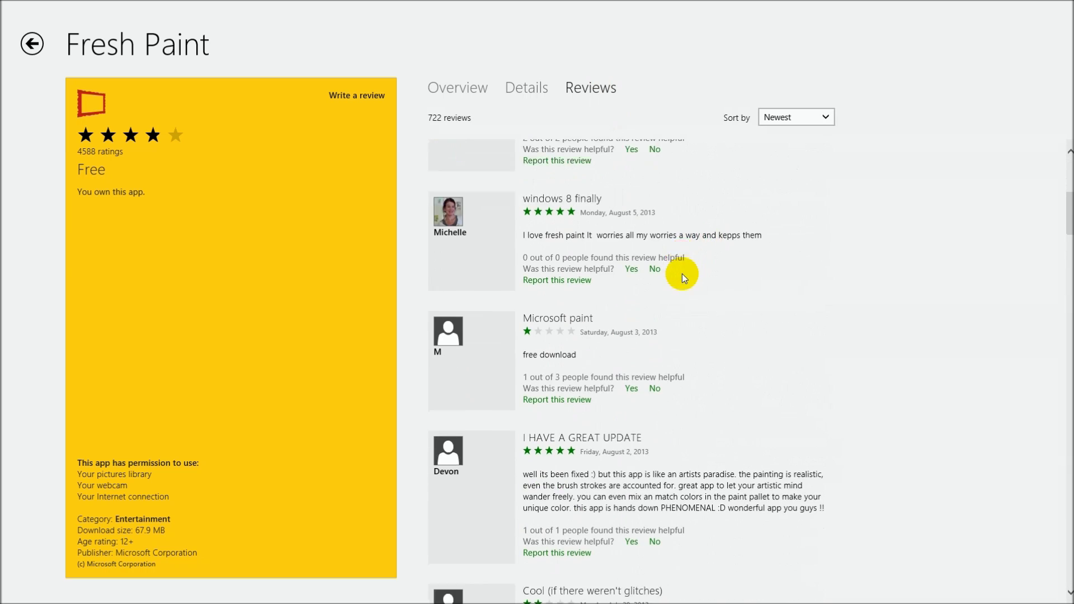
pyautogui.scroll(10, 682, 273)
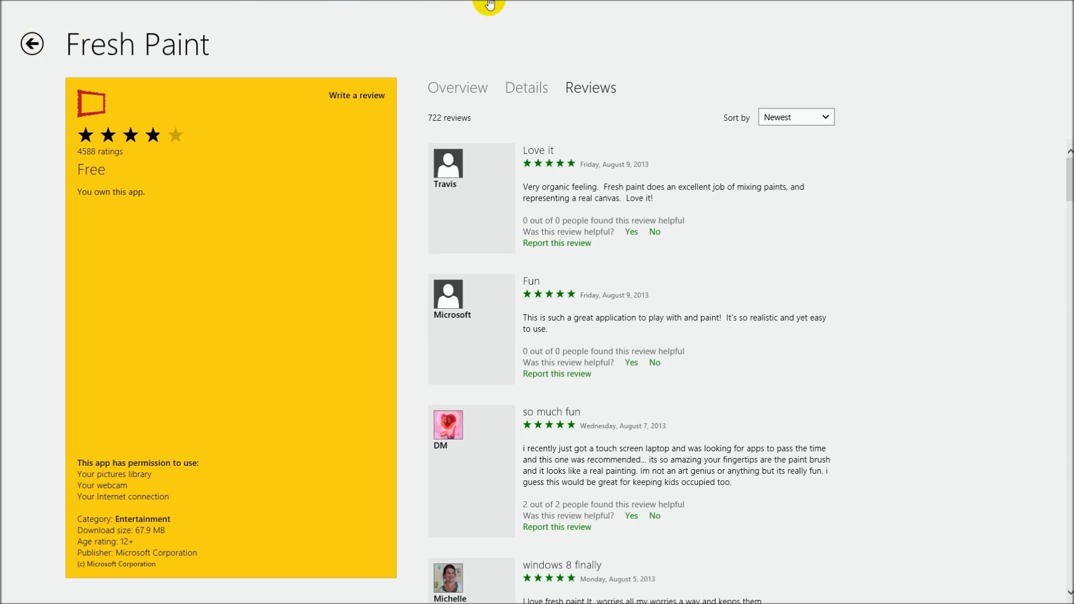
# Close the Store and launch Fresh Paint from the Start screen
pyautogui.moveTo(487, 2)
pyautogui.mouseDown()
pyautogui.moveTo(587, 592)
pyautogui.moveTo(599, 592)
pyautogui.mouseUp()
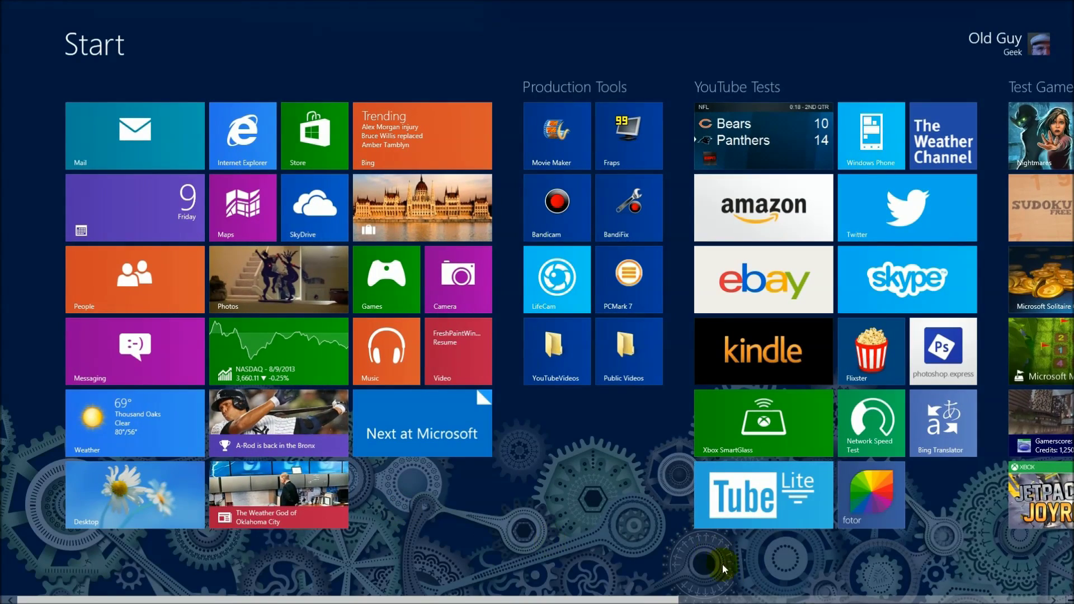
pyautogui.scroll(-5, 727, 565)
pyautogui.click(900, 439)
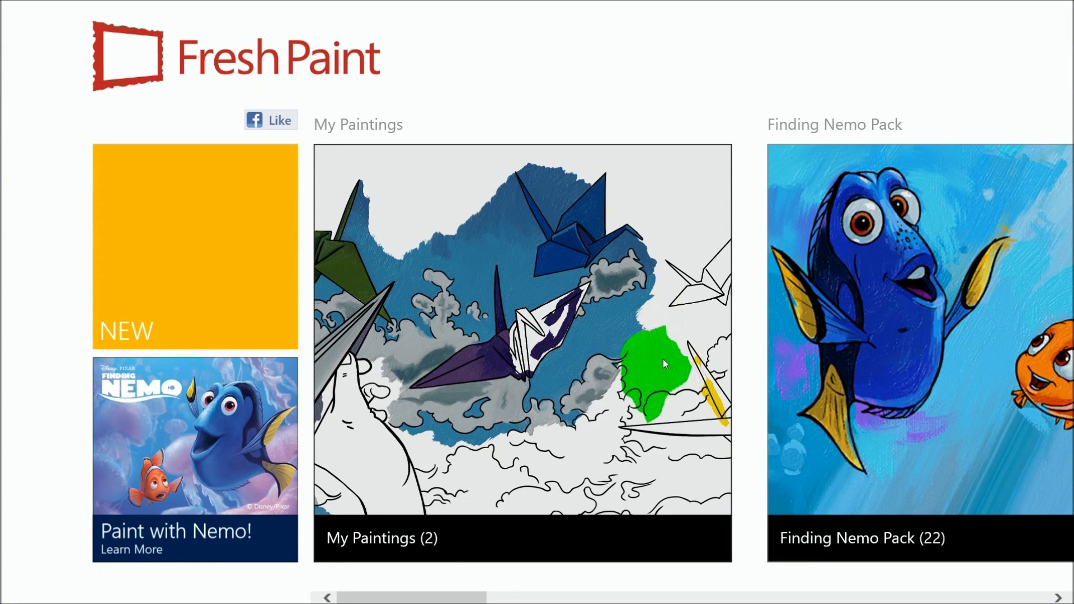
# Scroll through the picture packs and expand the Fun Pack to show its pages
pyautogui.click(517, 351)
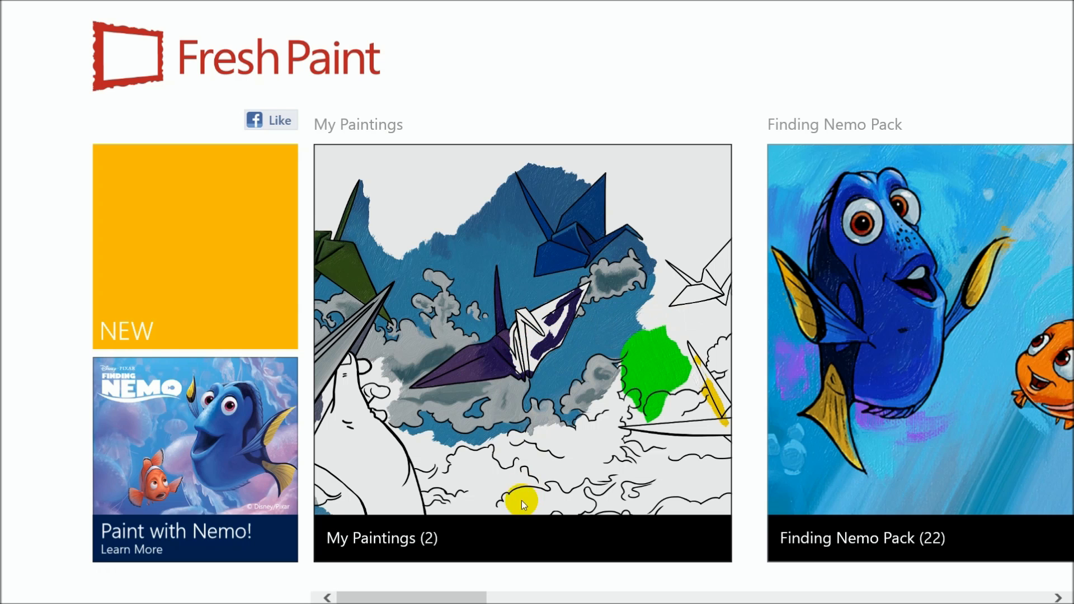
pyautogui.click(407, 597)
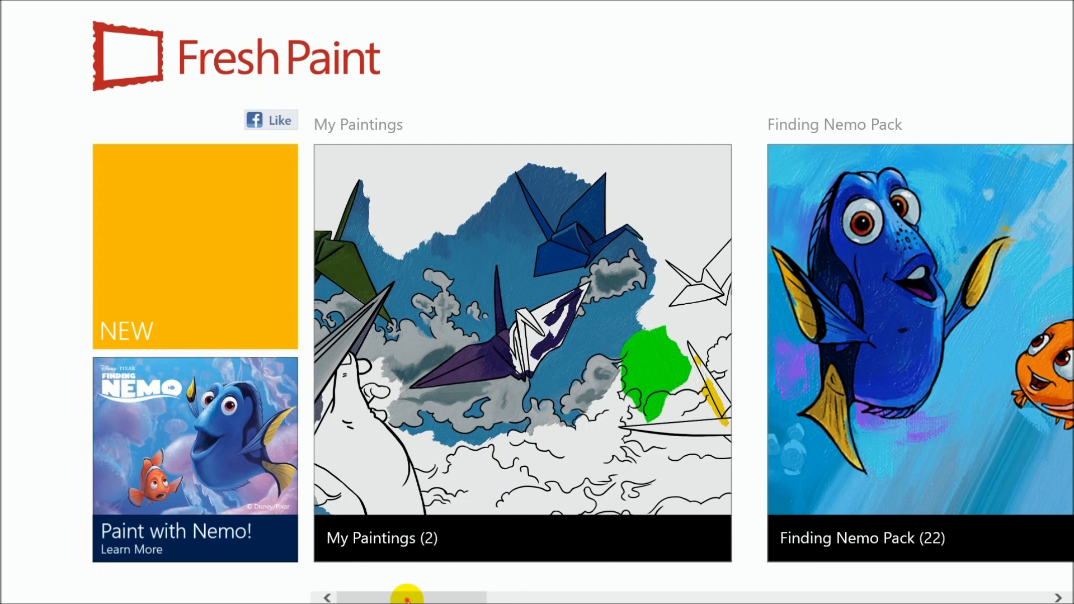
pyautogui.moveTo(407, 597); pyautogui.dragTo(547, 598)
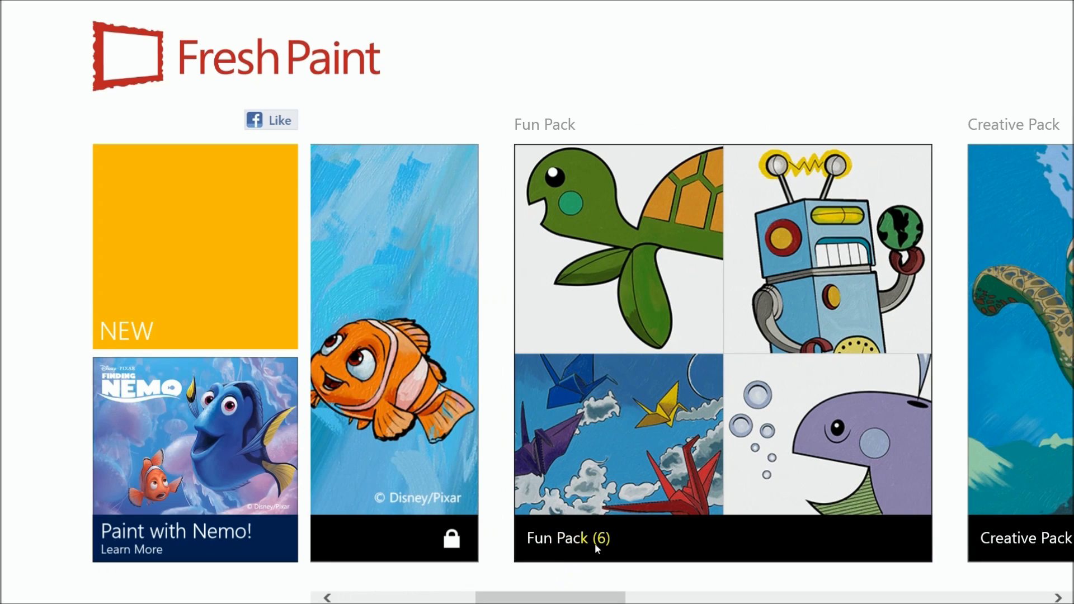
pyautogui.click(663, 351)
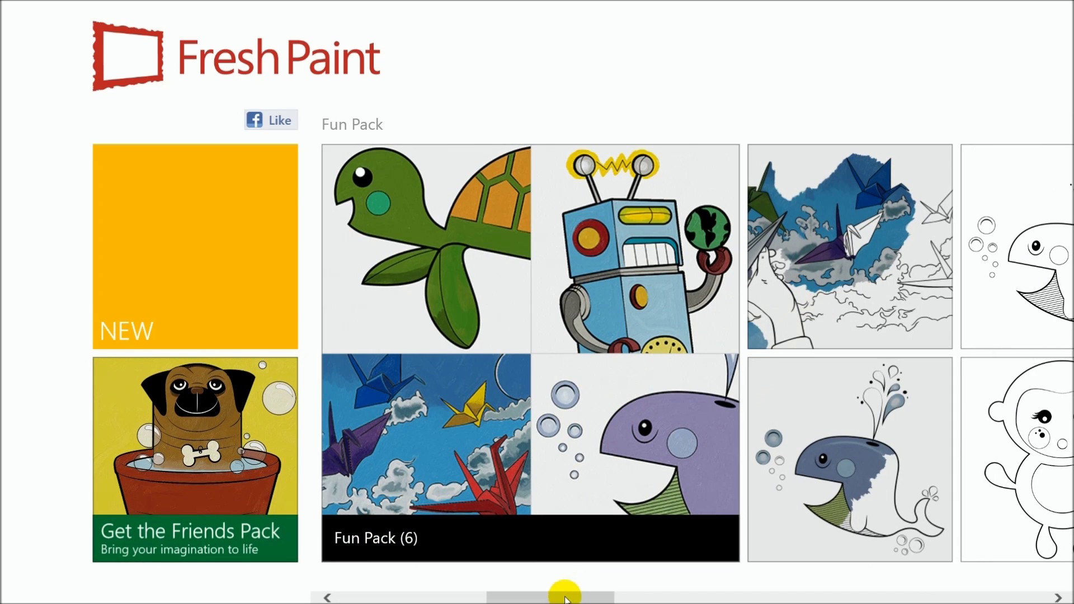
pyautogui.moveTo(565, 597); pyautogui.dragTo(424, 594)
# Page through the Finding Nemo Pack previews, then go home and scroll right to the Adventure Pack
pyautogui.click(566, 459)
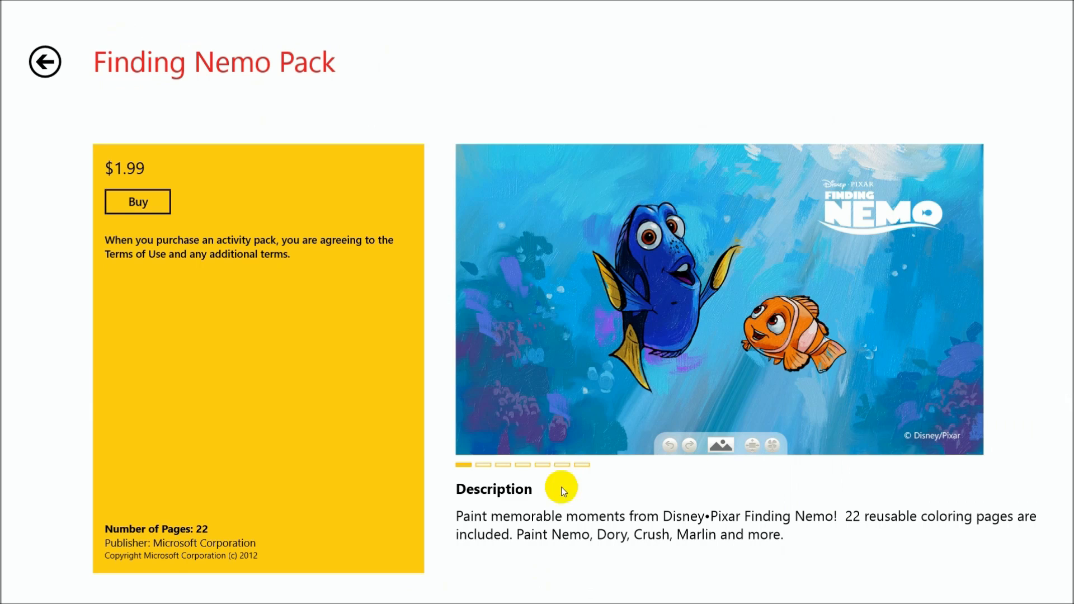
pyautogui.moveTo(820, 314)
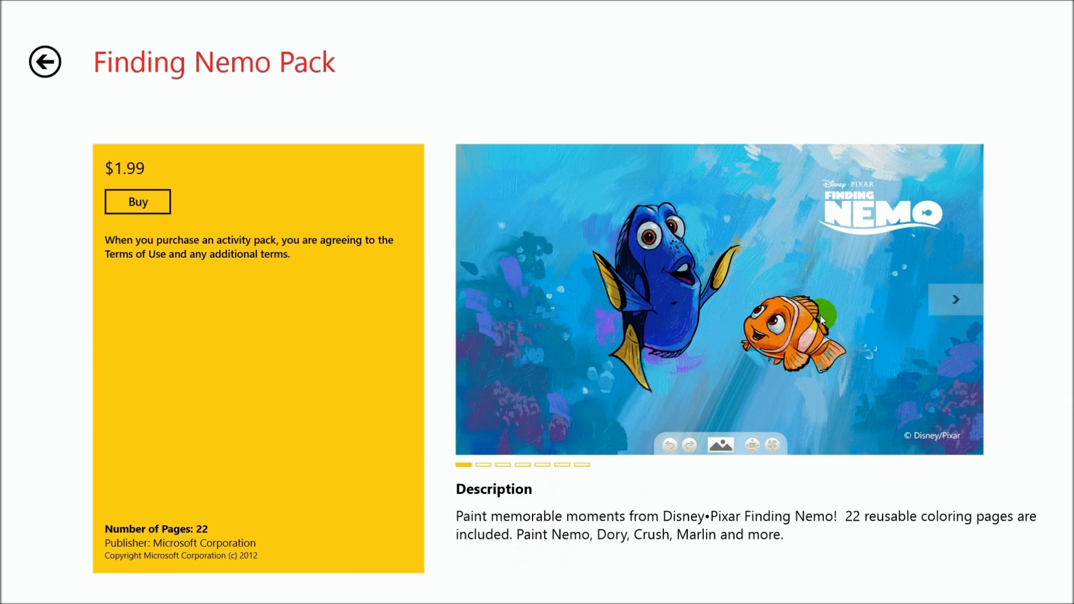
pyautogui.click(945, 300)
pyautogui.click(953, 300)
pyautogui.click(955, 301)
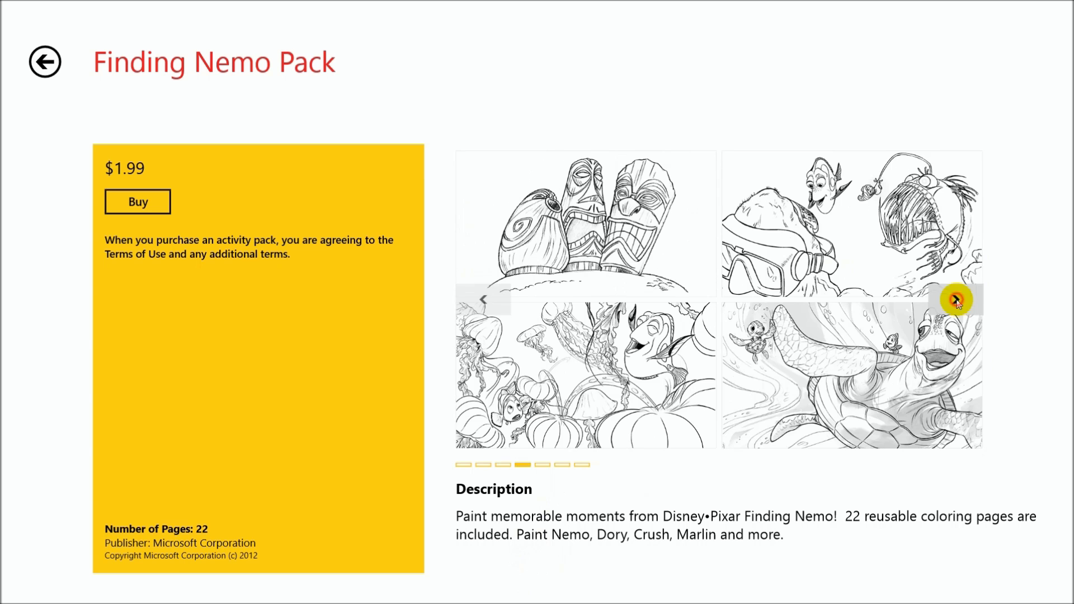
pyautogui.click(502, 300)
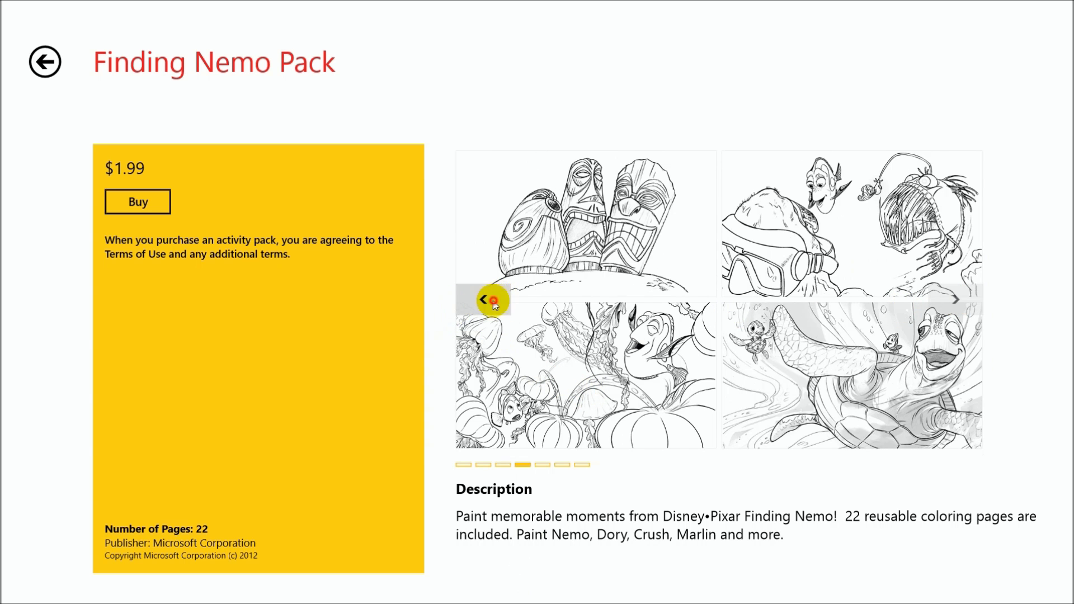
pyautogui.click(502, 300)
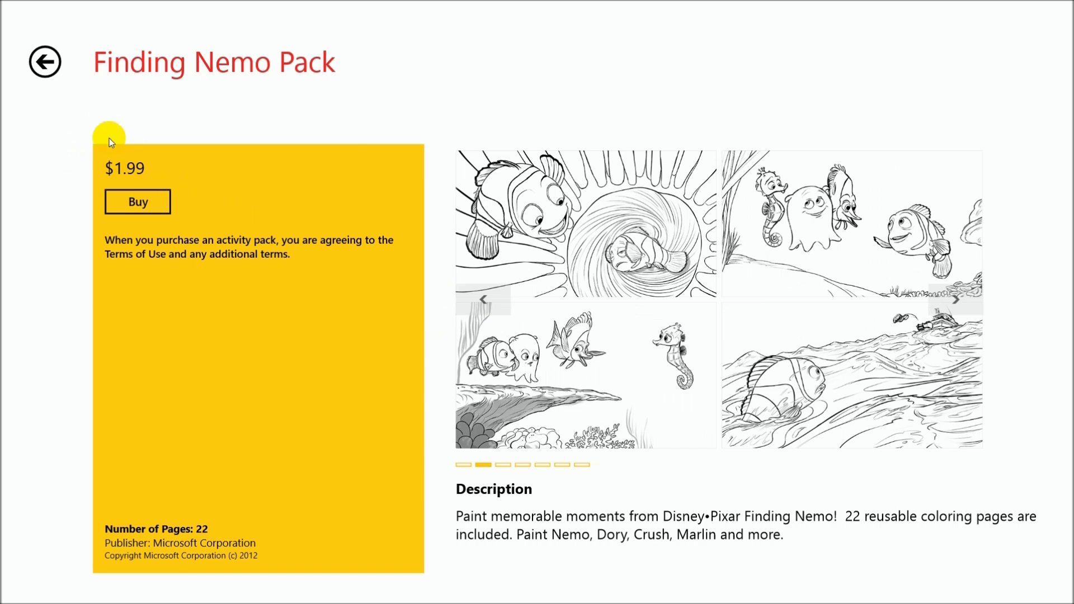
pyautogui.click(49, 66)
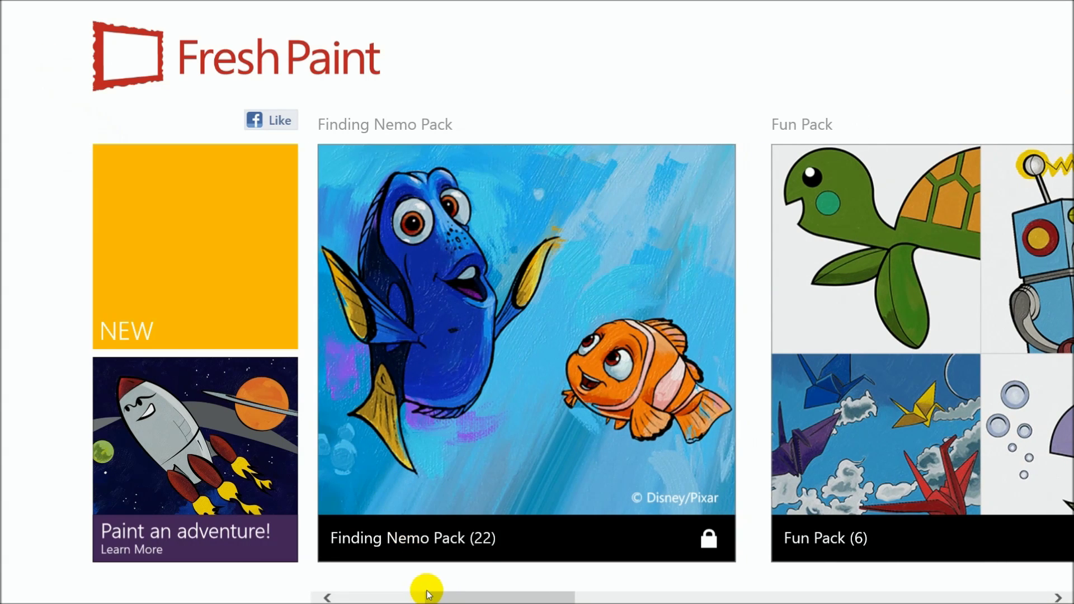
pyautogui.moveTo(446, 598); pyautogui.dragTo(584, 597)
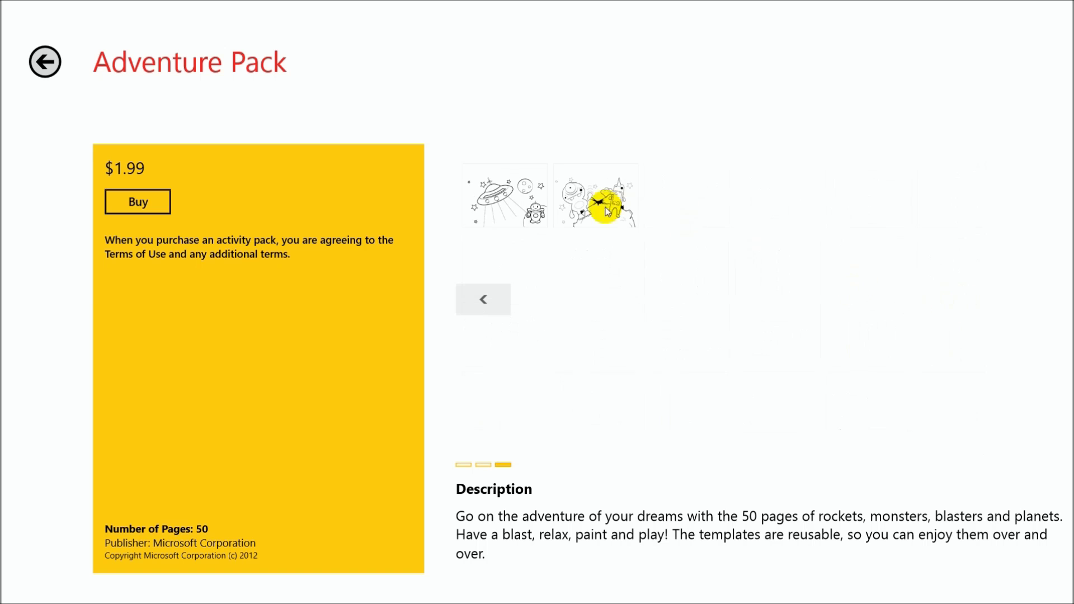
# Go back to the home screen, open the Fun Pack and its origami cranes picture
pyautogui.click(44, 63)
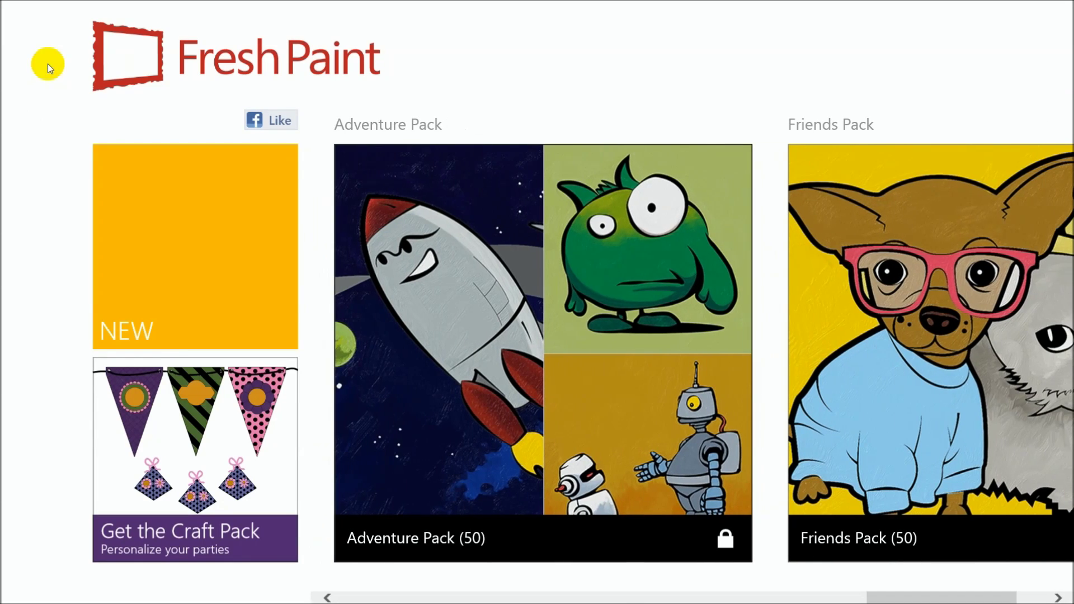
pyautogui.click(622, 596)
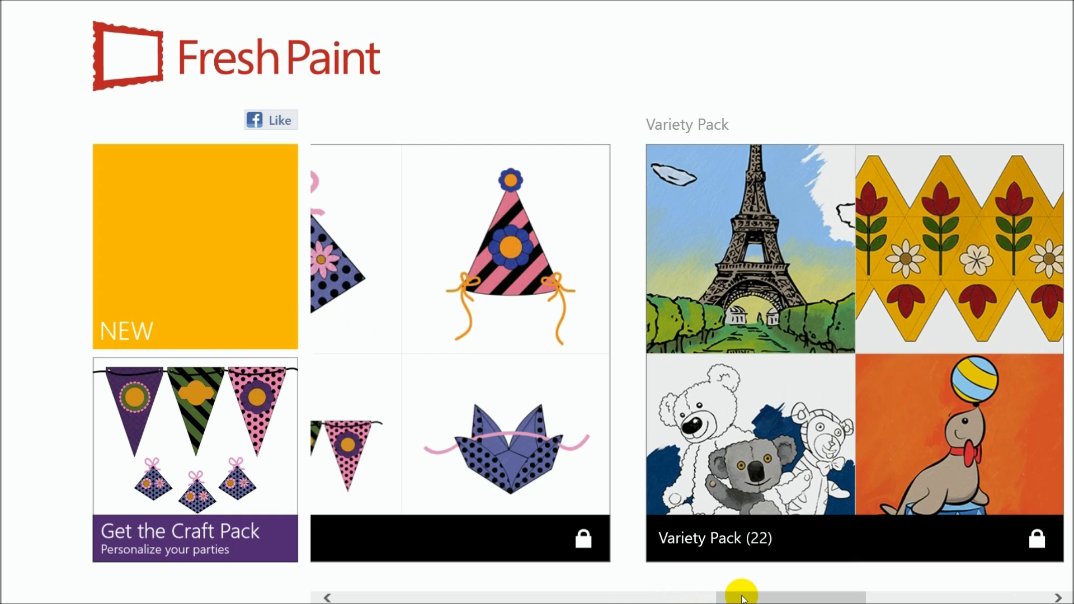
pyautogui.click(597, 596)
pyautogui.click(551, 596)
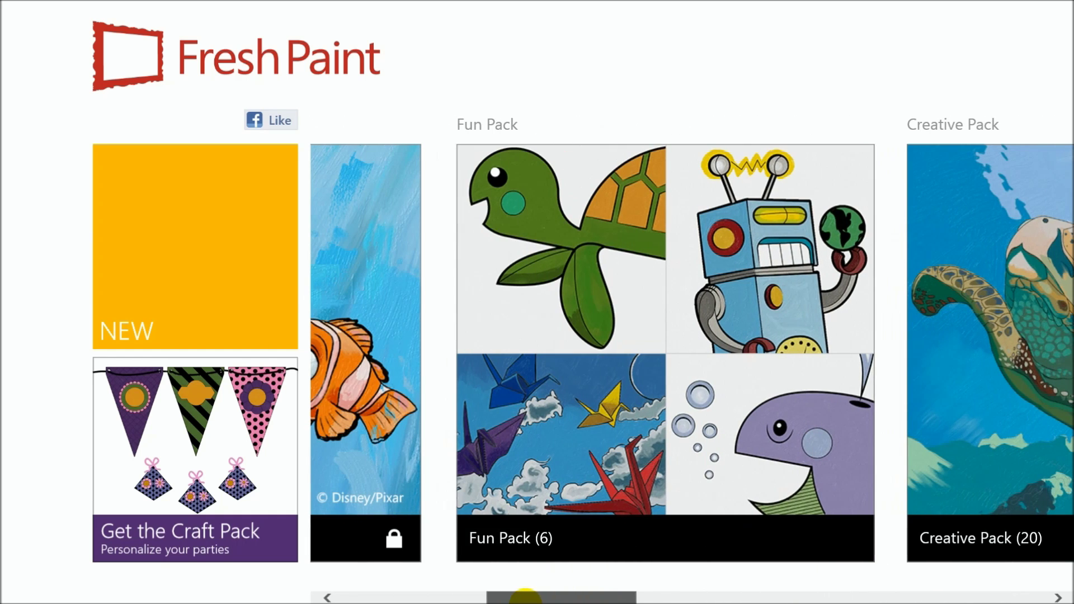
pyautogui.click(617, 310)
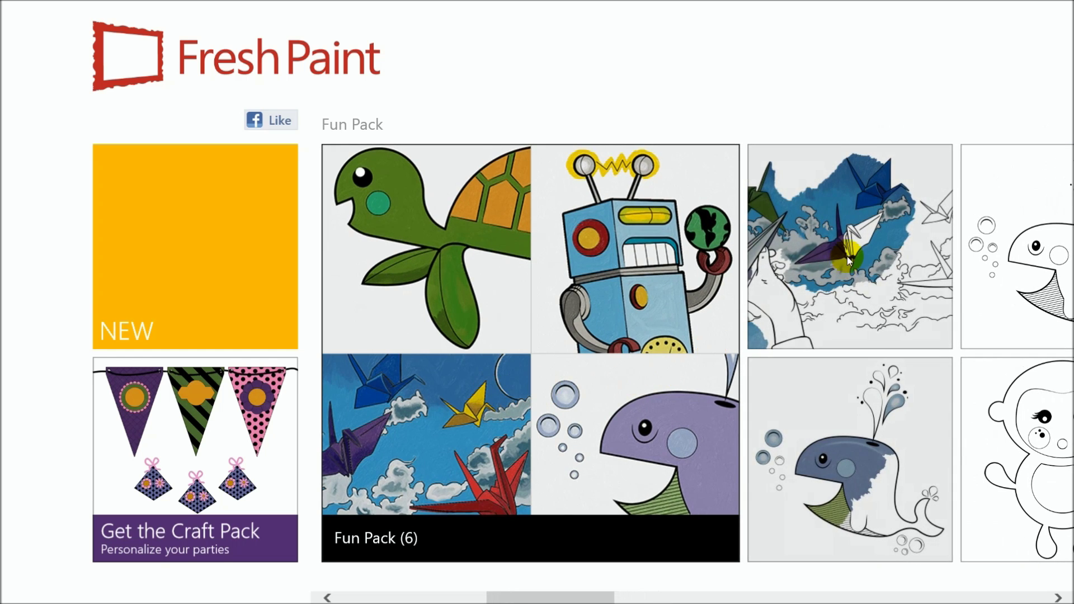
pyautogui.click(847, 247)
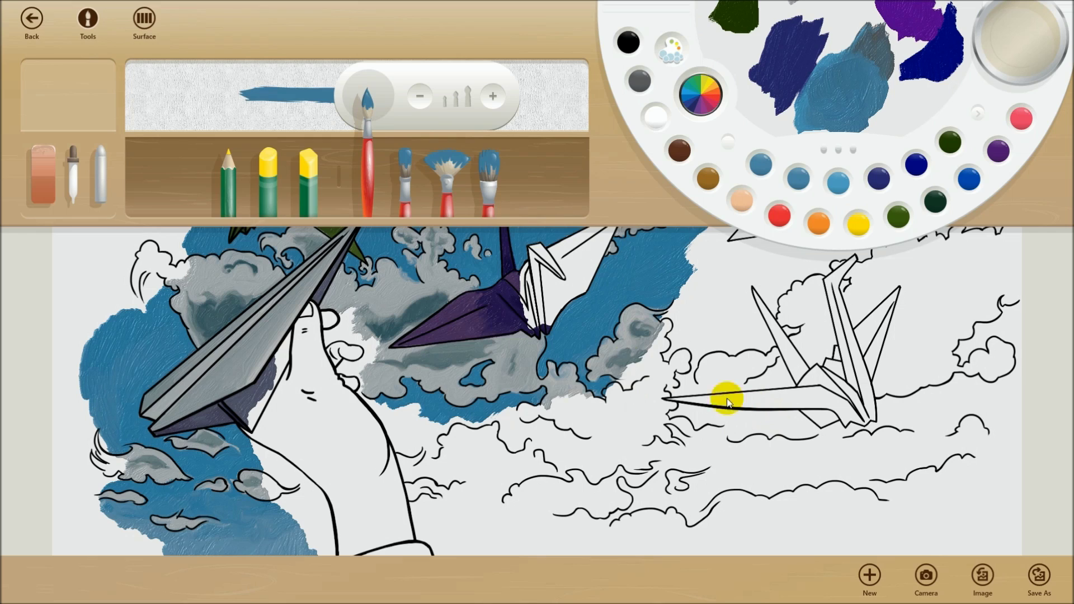
# Try the round, fan and flat brushes, making the flat brush stroke thicker twice
pyautogui.click(603, 316)
pyautogui.click(404, 168)
pyautogui.click(450, 177)
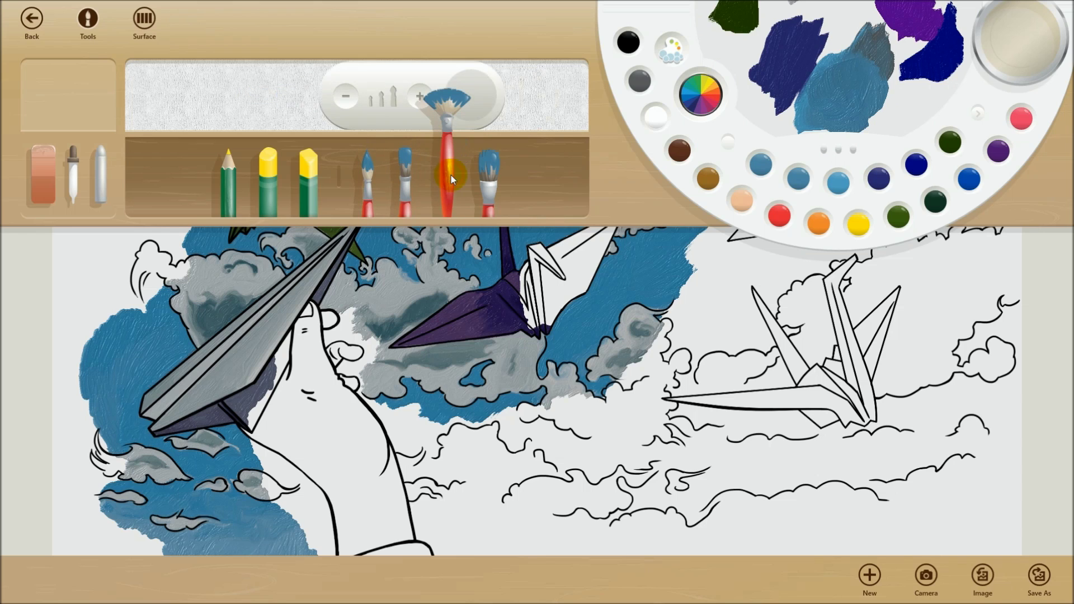
pyautogui.click(485, 168)
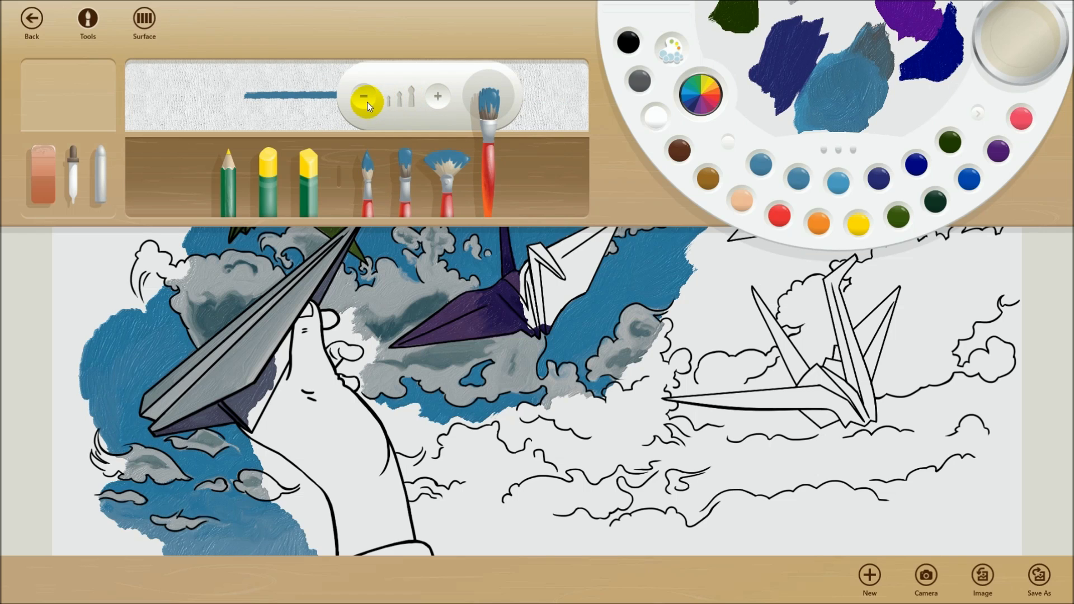
pyautogui.click(434, 97)
pyautogui.click(433, 97)
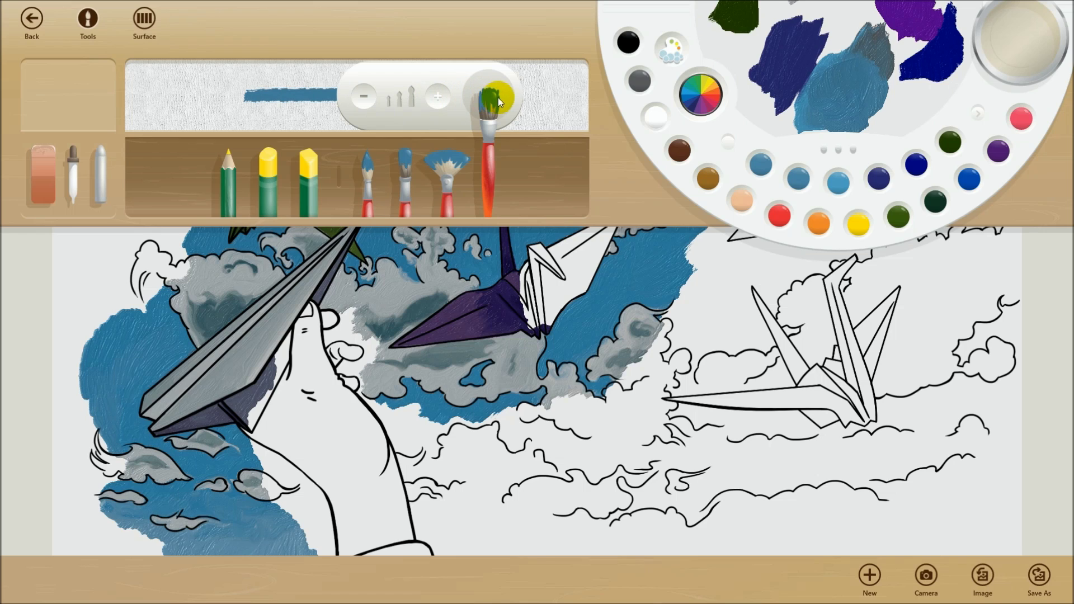
# Return to the round brush, adjust its size up and down, then select the yellow marker
pyautogui.click(368, 162)
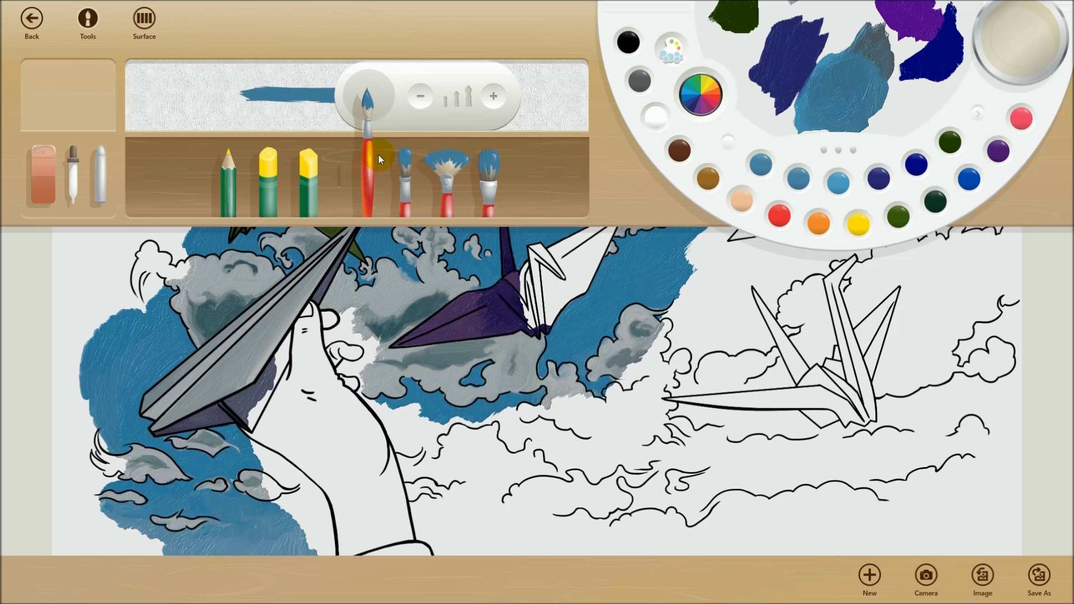
pyautogui.click(497, 95)
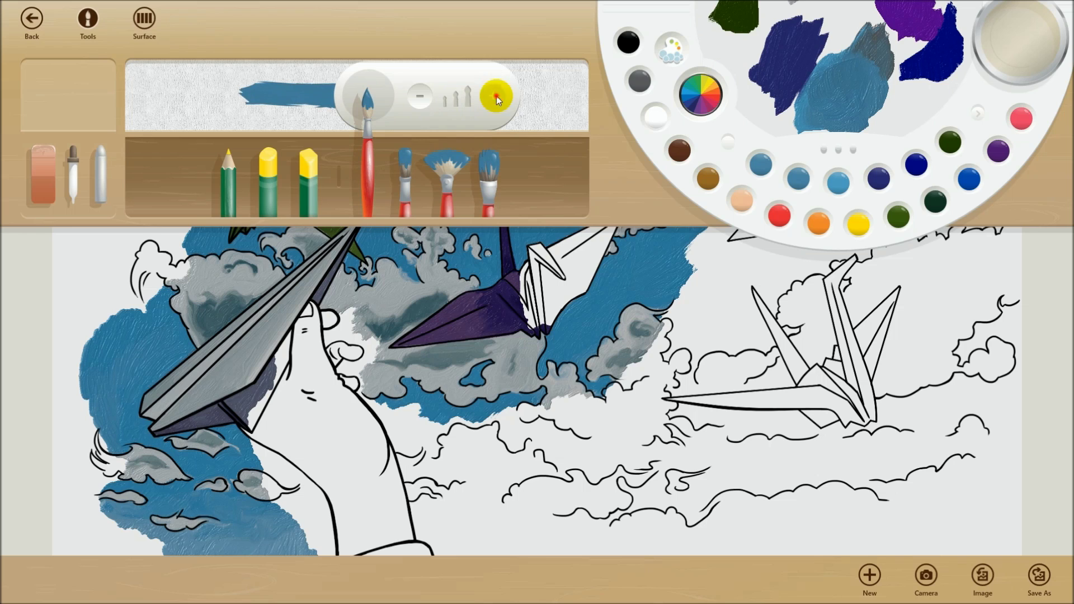
pyautogui.click(421, 99)
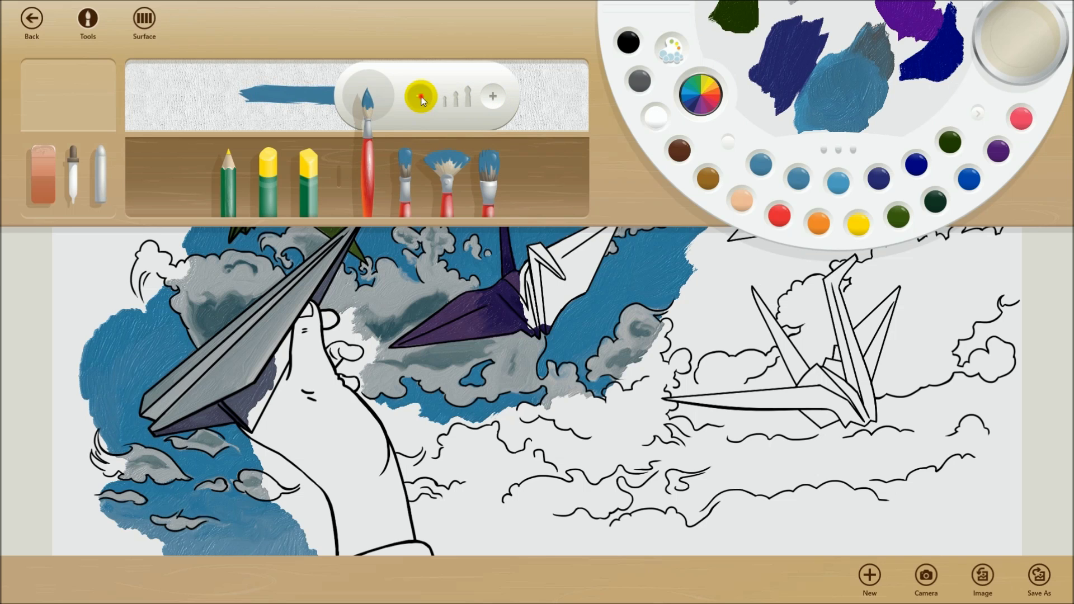
pyautogui.click(313, 166)
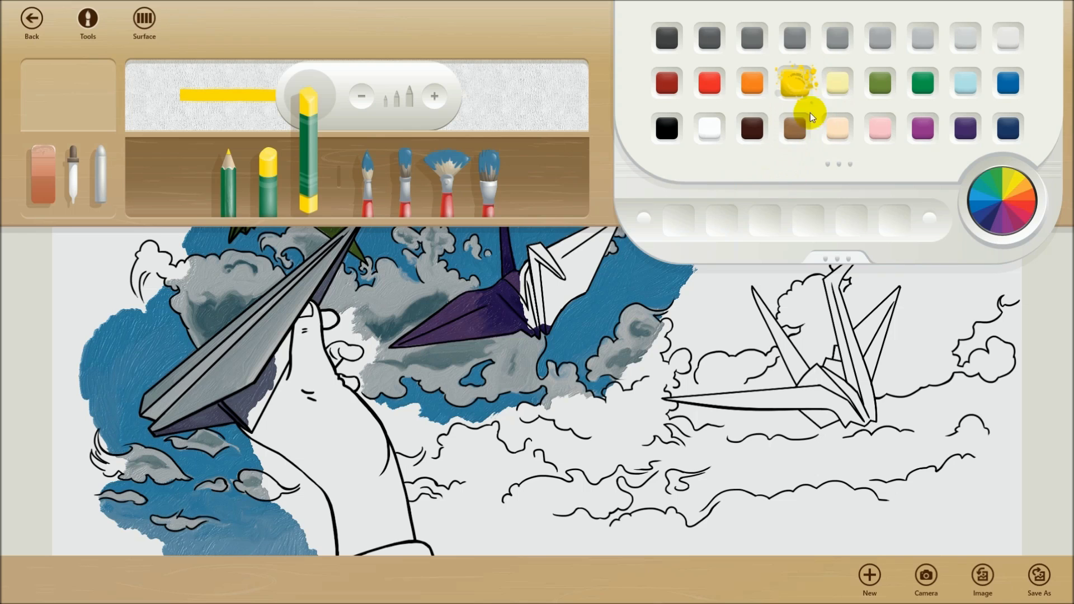
# Set the marker to pale yellow and save pale yellow and green as custom colours
pyautogui.click(837, 84)
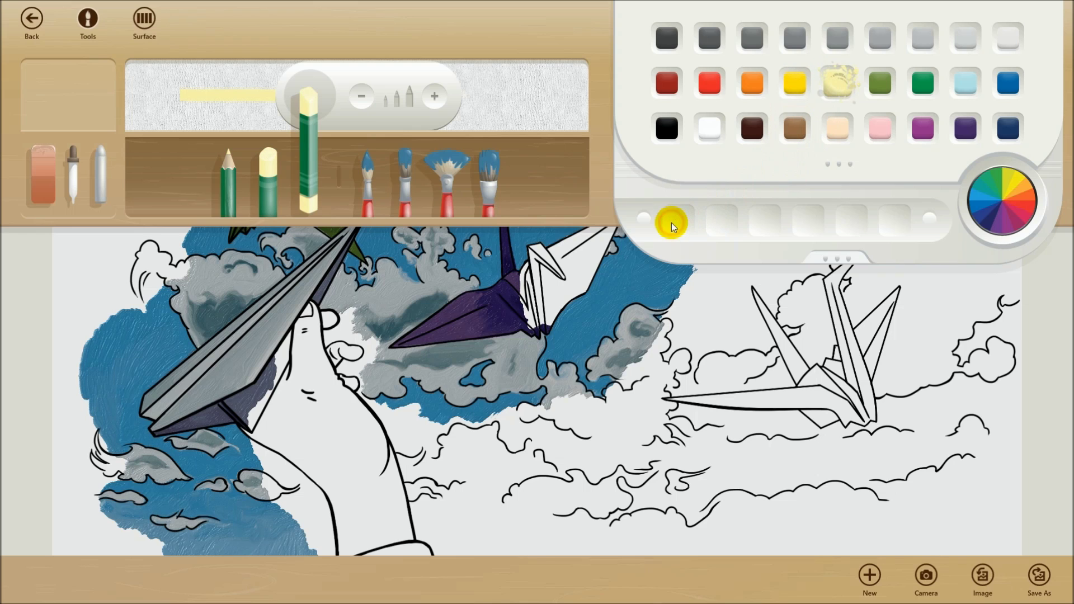
pyautogui.moveTo(839, 77); pyautogui.dragTo(812, 212)
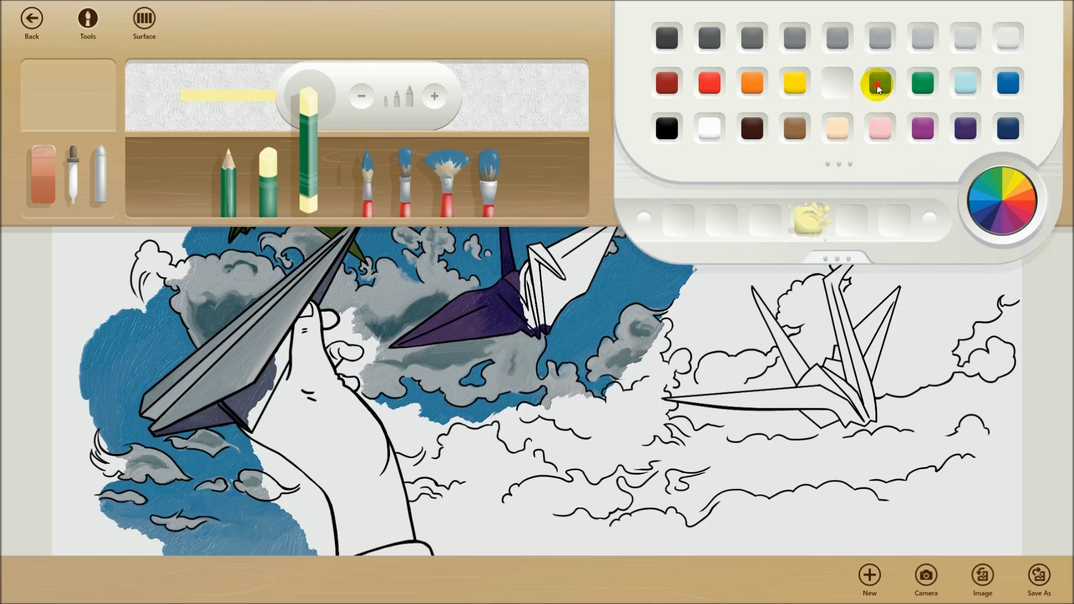
pyautogui.moveTo(880, 82); pyautogui.dragTo(861, 224)
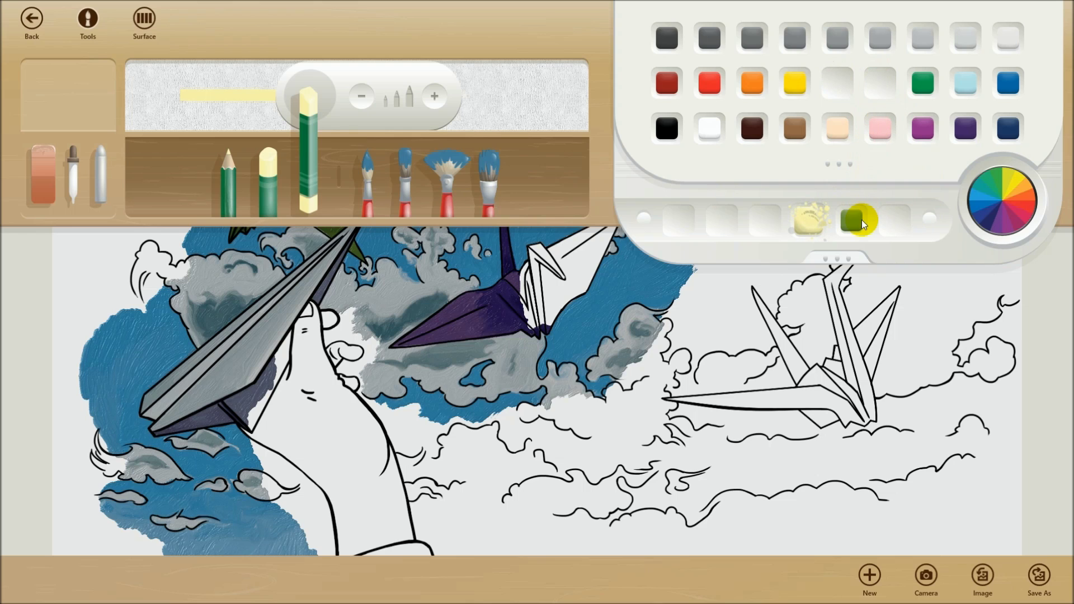
pyautogui.click(855, 256)
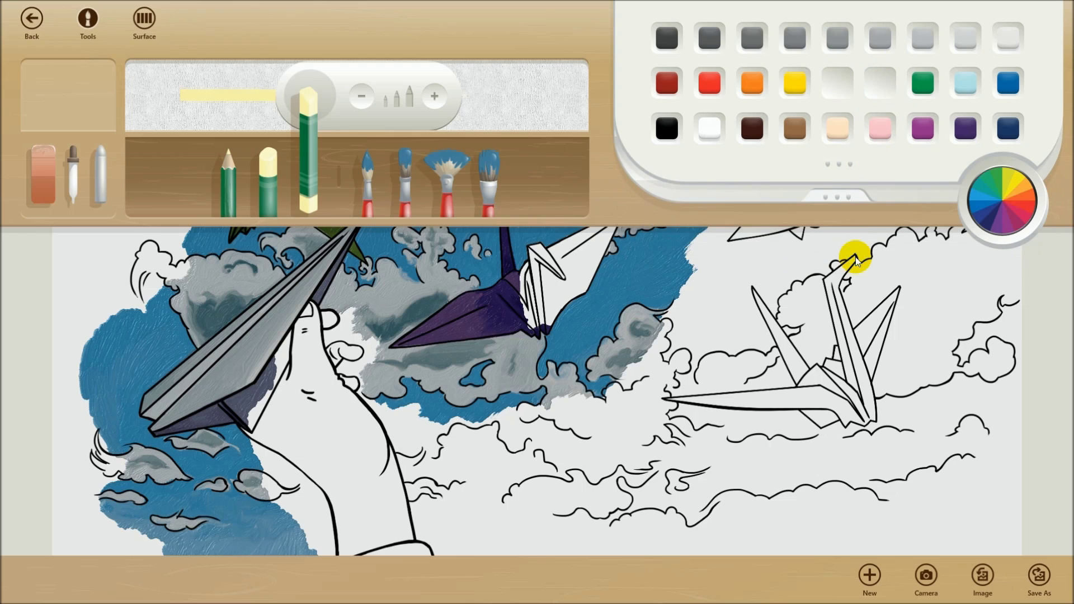
# Expand and collapse the full marker colour range, then switch back to the fan brush
pyautogui.click(835, 156)
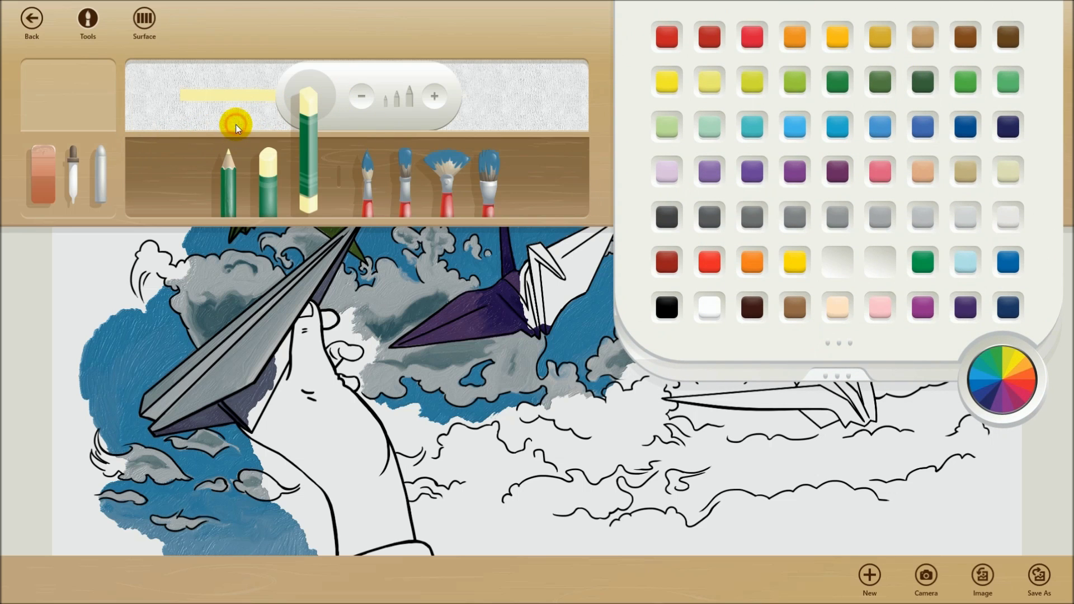
pyautogui.click(843, 345)
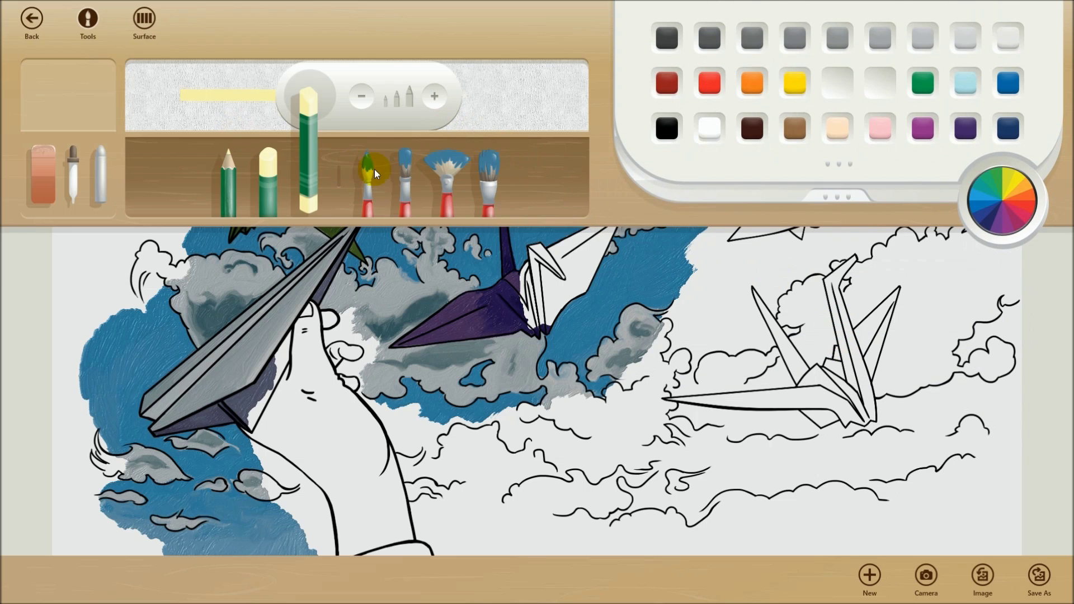
pyautogui.click(450, 162)
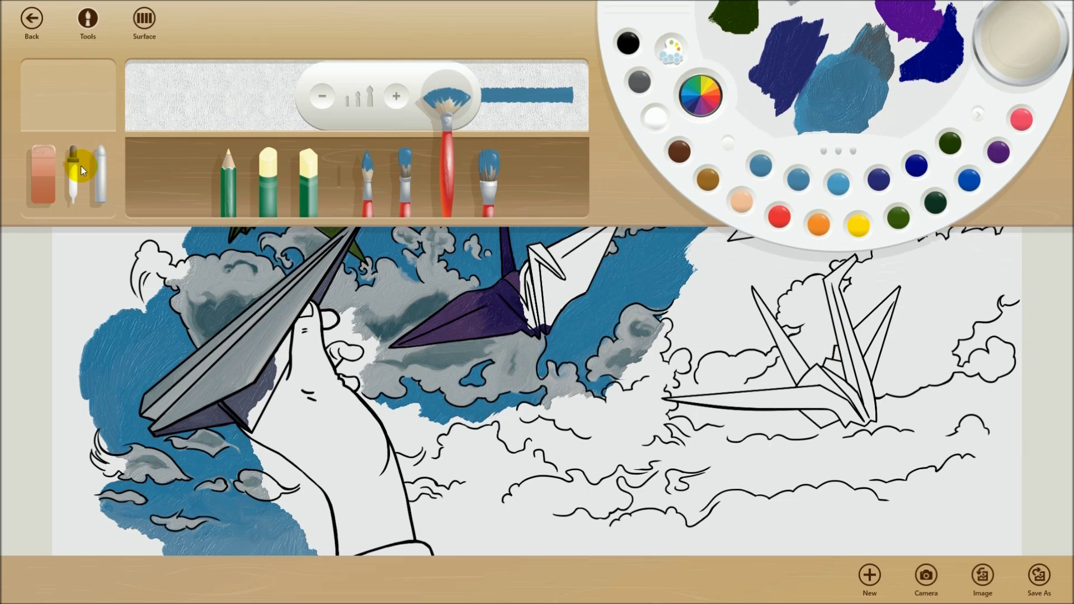
# Sample the dark purple from the purple crane and load it onto a brush
pyautogui.click(39, 172)
pyautogui.click(69, 166)
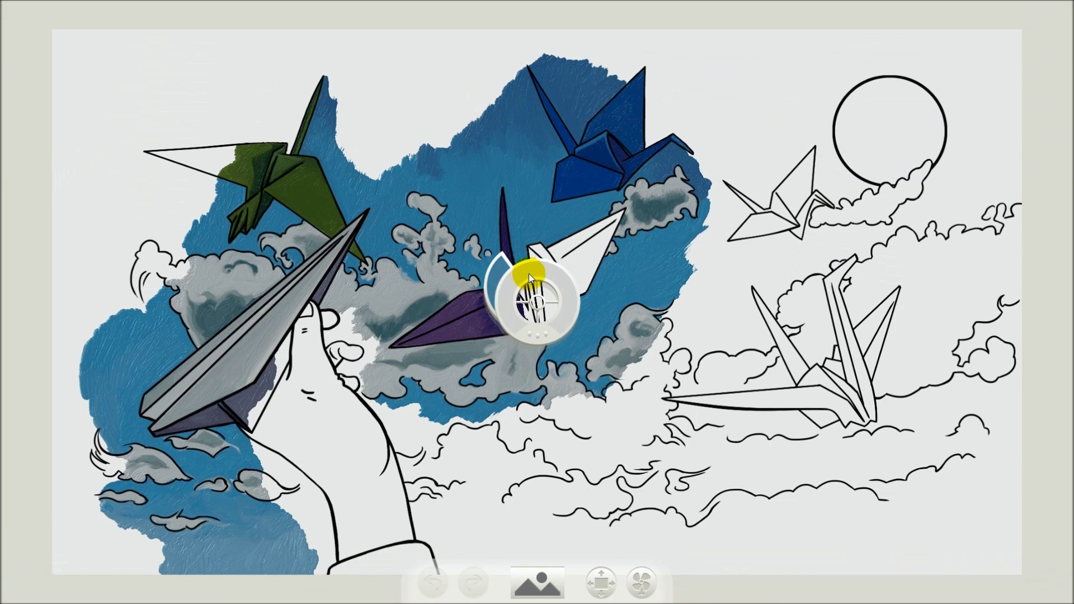
pyautogui.moveTo(528, 274); pyautogui.dragTo(475, 292)
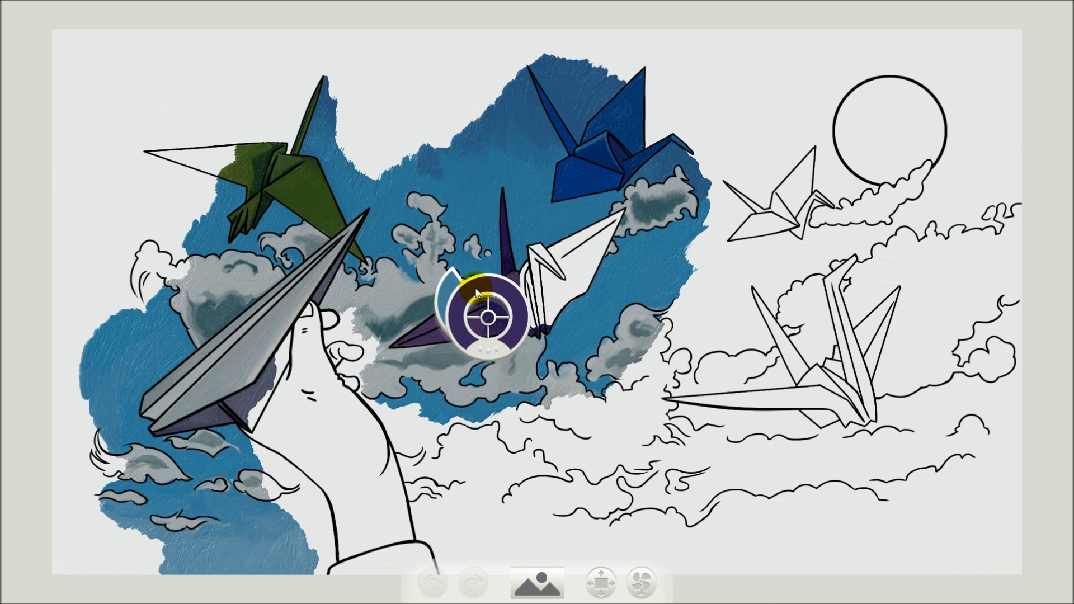
pyautogui.click(483, 355)
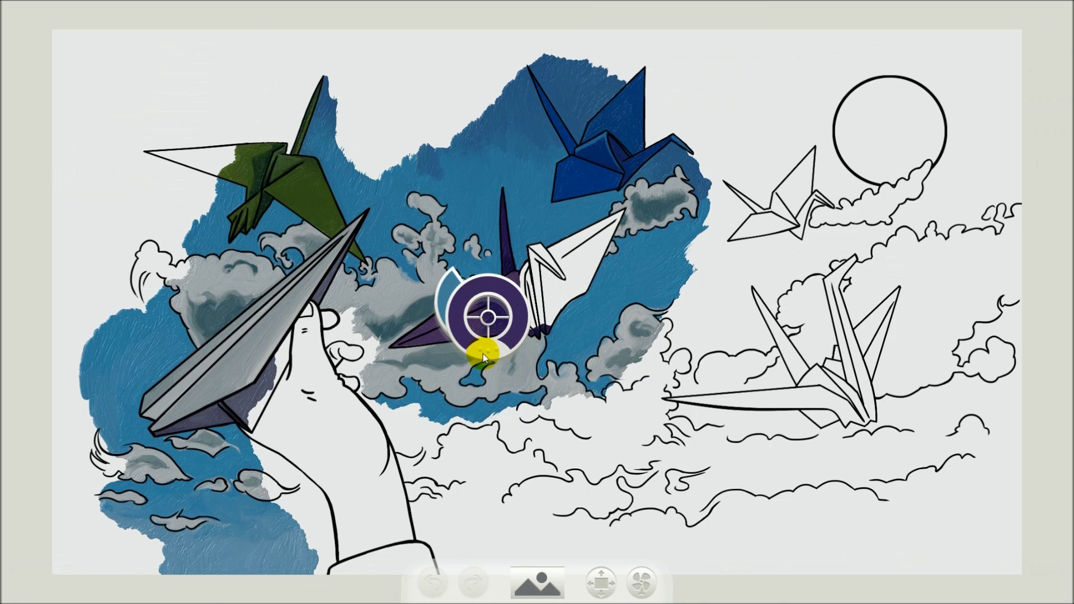
pyautogui.rightClick(485, 208)
pyautogui.click(489, 150)
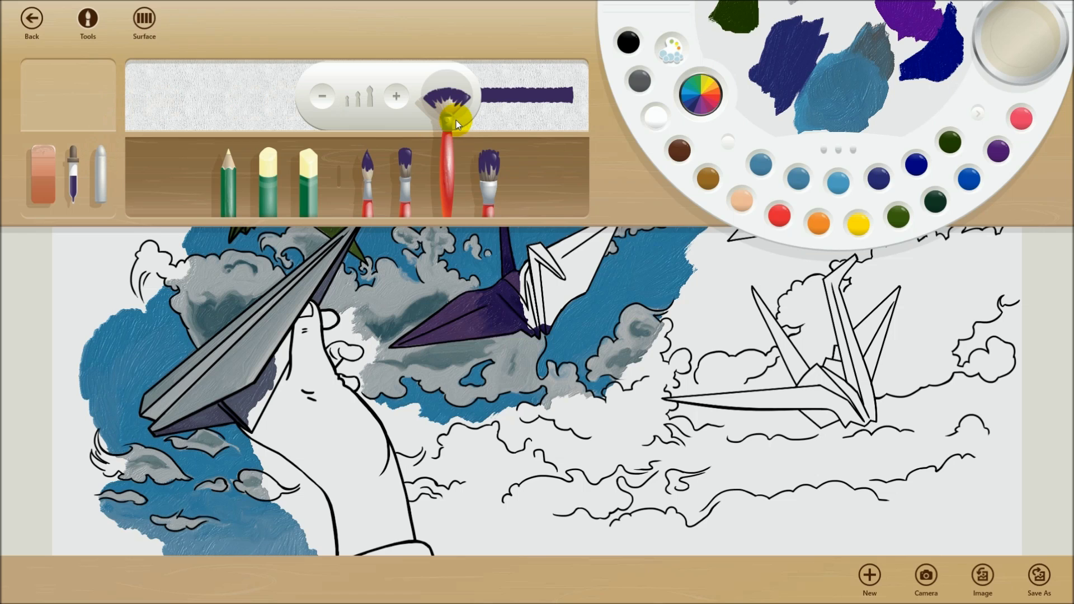
# Hide the toolbars to paint on the full canvas
pyautogui.click(658, 321)
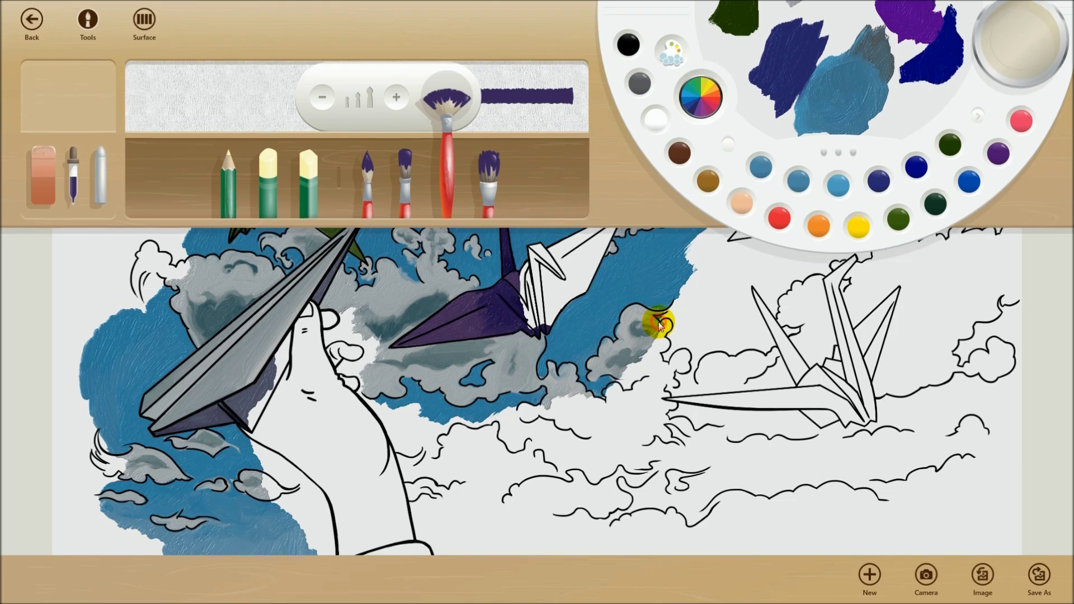
pyautogui.click(689, 305)
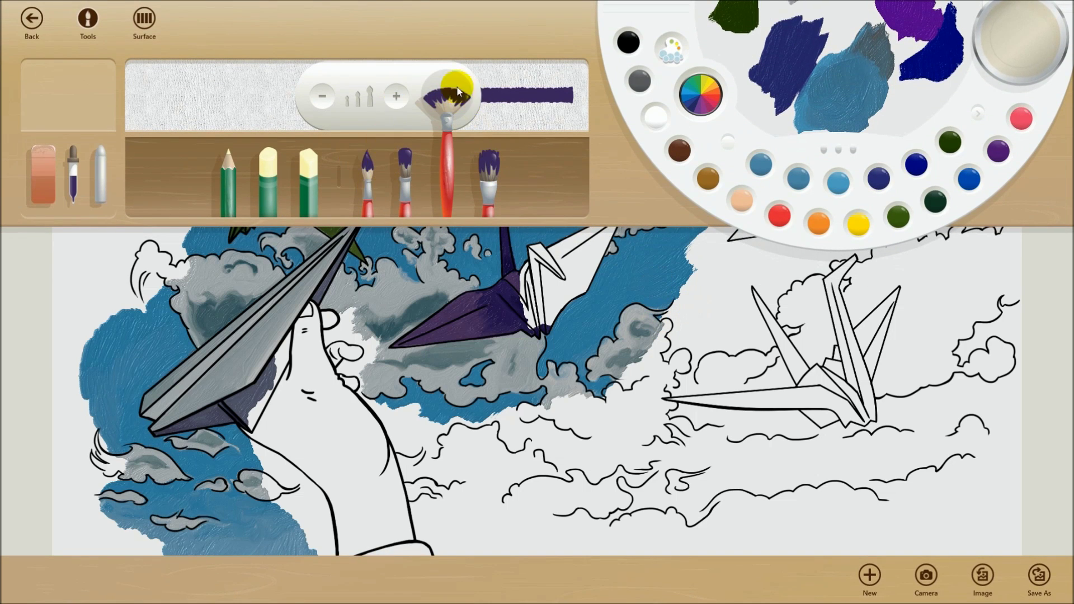
pyautogui.click(696, 321)
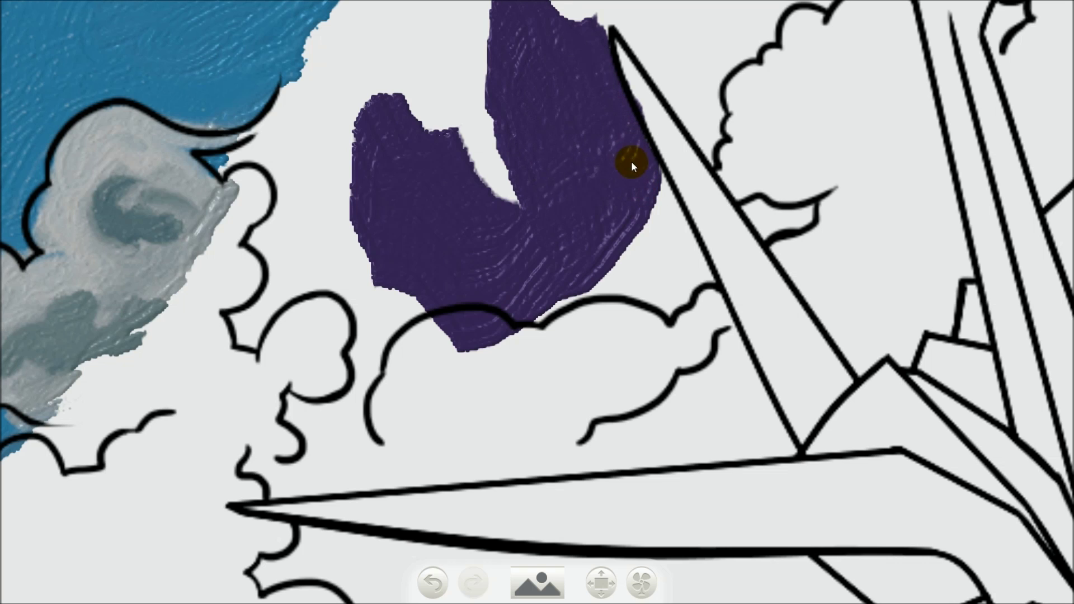
# Paint a purple patch with the round brush down over the lower cloud outline
pyautogui.scroll(-3, 572, 221)
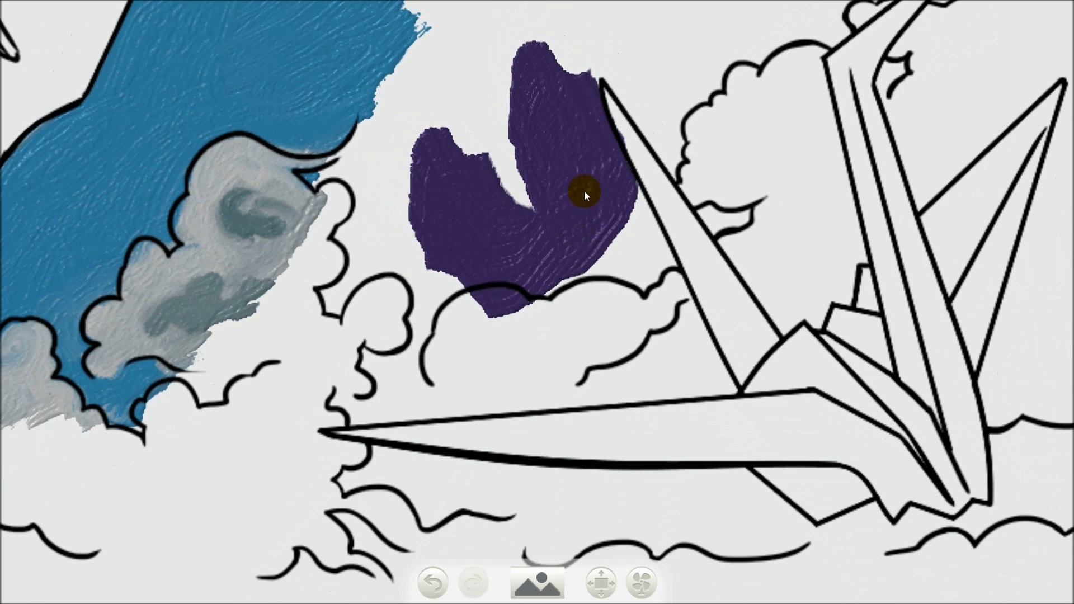
pyautogui.rightClick(596, 159)
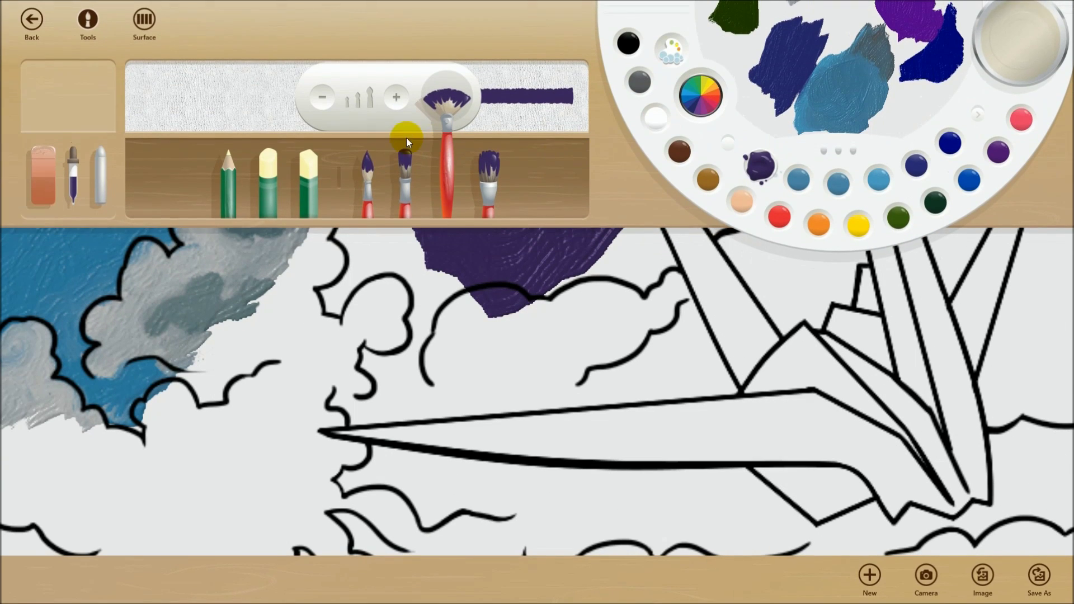
pyautogui.click(367, 171)
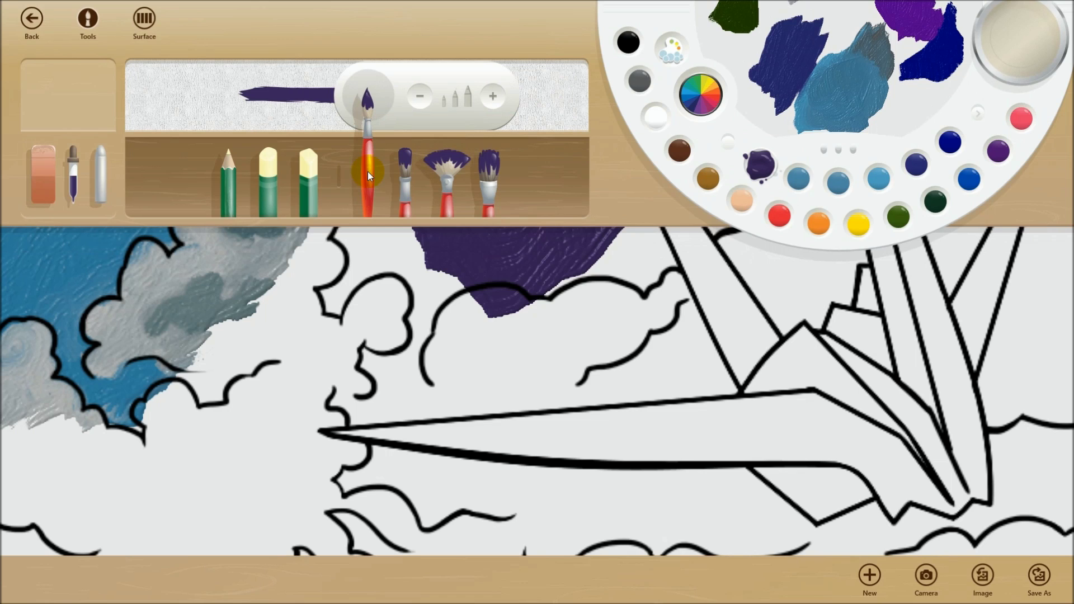
pyautogui.click(621, 326)
pyautogui.moveTo(666, 284)
pyautogui.mouseDown()
pyautogui.moveTo(614, 351)
pyautogui.moveTo(558, 355)
pyautogui.moveTo(545, 376)
pyautogui.moveTo(542, 333)
pyautogui.mouseUp()
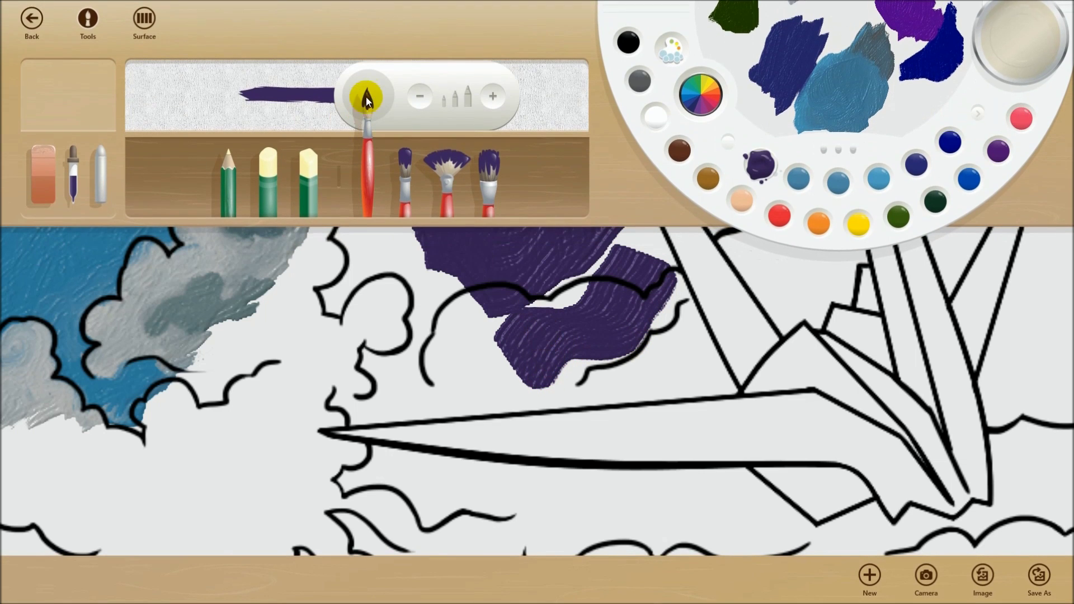
# Shrink the brush, switch to red, and paint a thin V stroke on the crane's sail
pyautogui.click(423, 100)
pyautogui.click(423, 99)
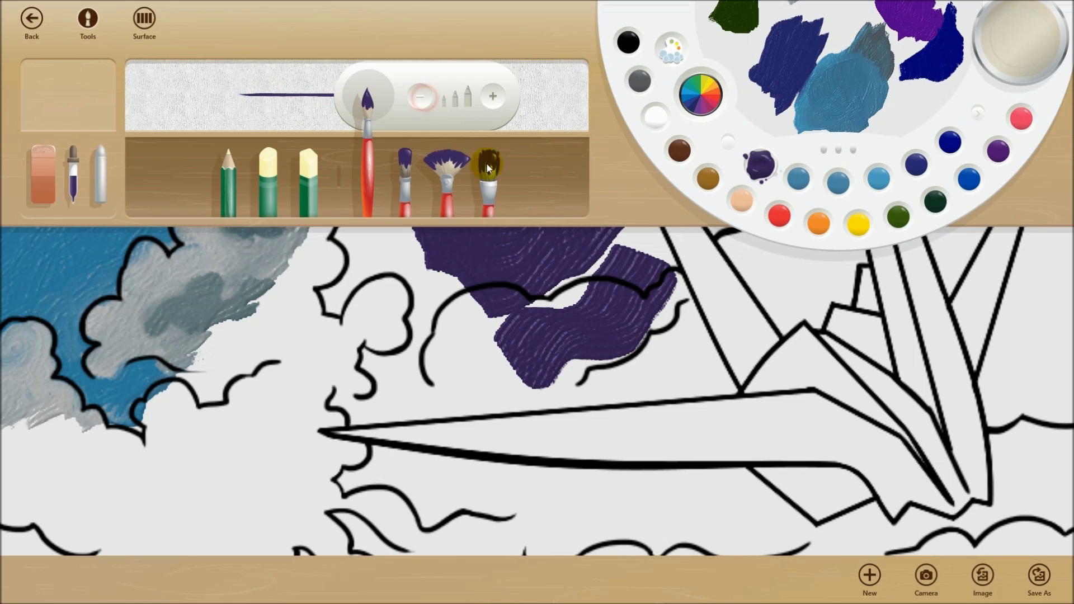
pyautogui.click(777, 215)
pyautogui.click(722, 313)
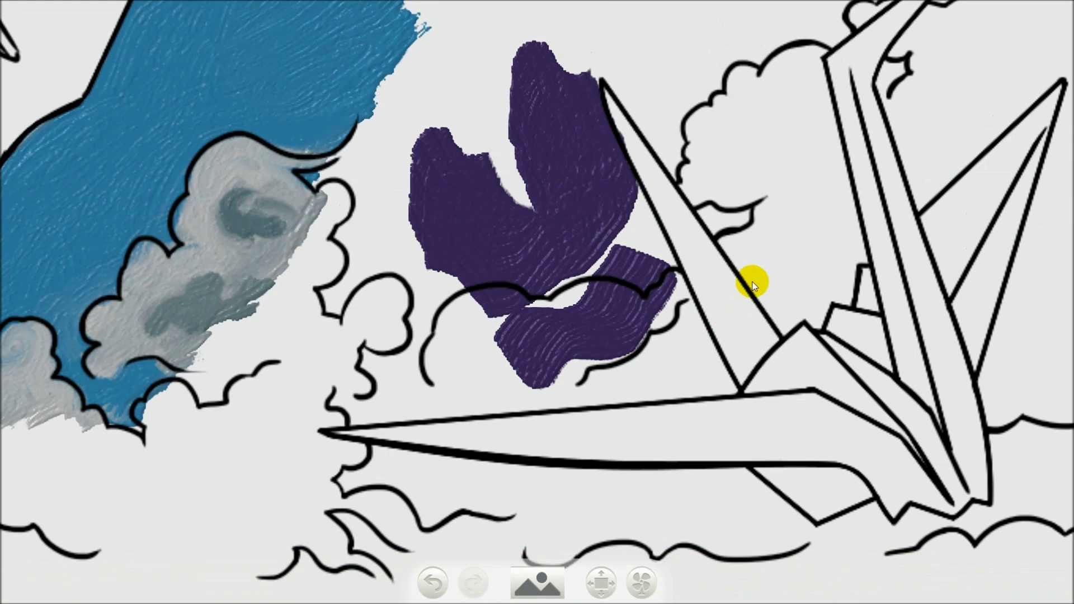
pyautogui.click(731, 299)
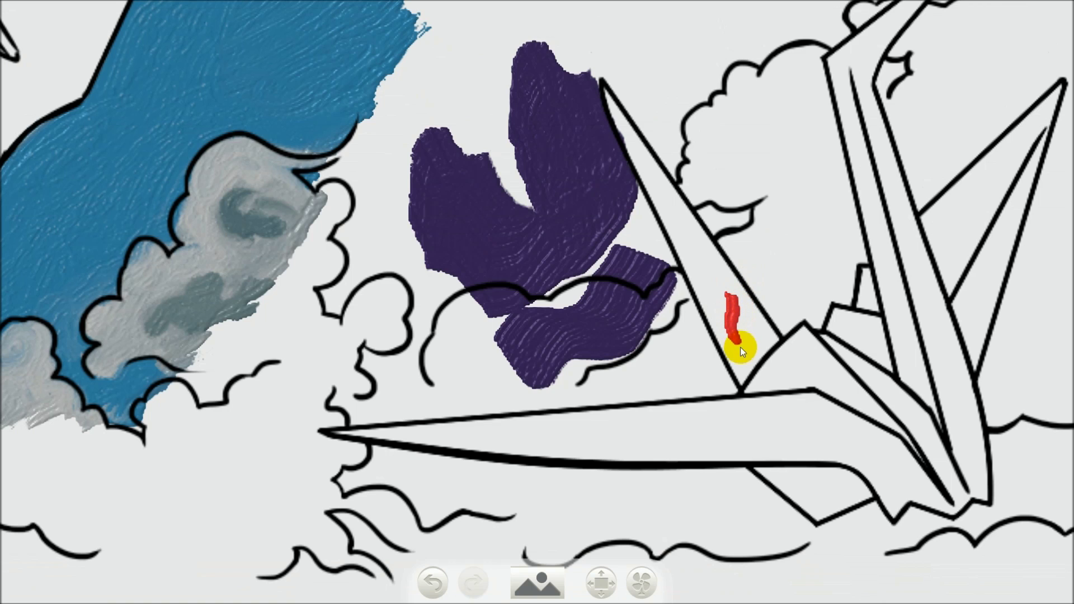
pyautogui.moveTo(739, 367)
pyautogui.mouseDown()
pyautogui.moveTo(745, 385)
pyautogui.moveTo(777, 336)
pyautogui.mouseUp()
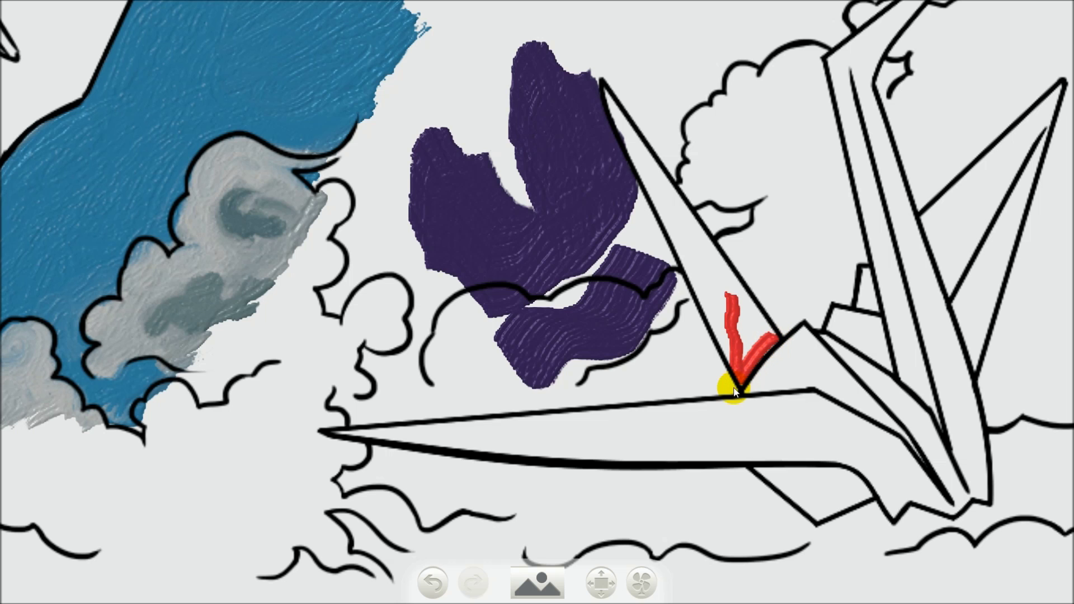
pyautogui.rightClick(677, 346)
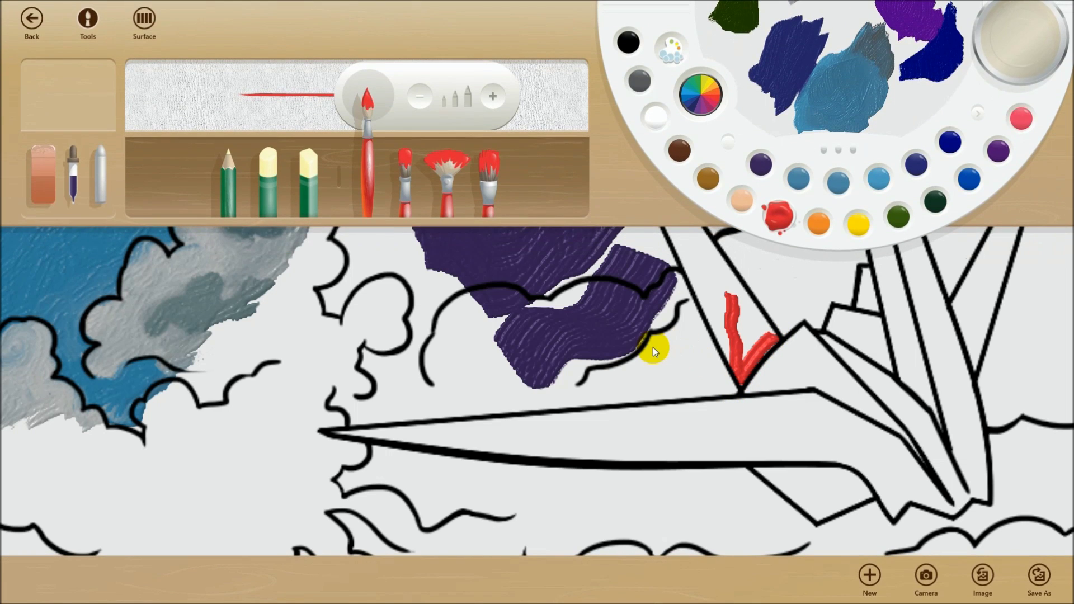
pyautogui.click(656, 351)
pyautogui.scroll(5, 659, 353)
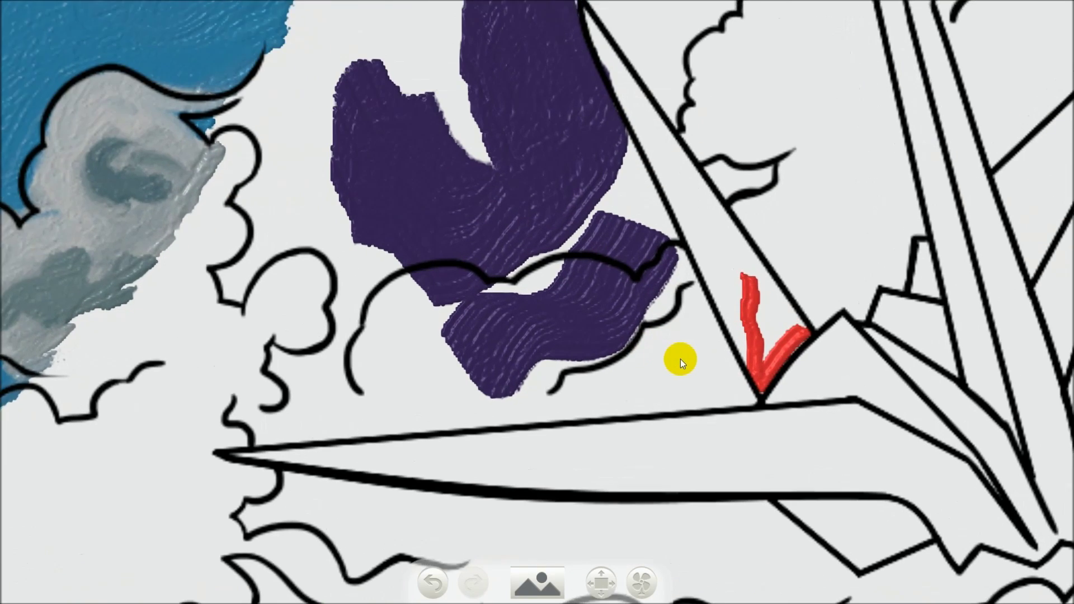
pyautogui.scroll(1, 828, 345)
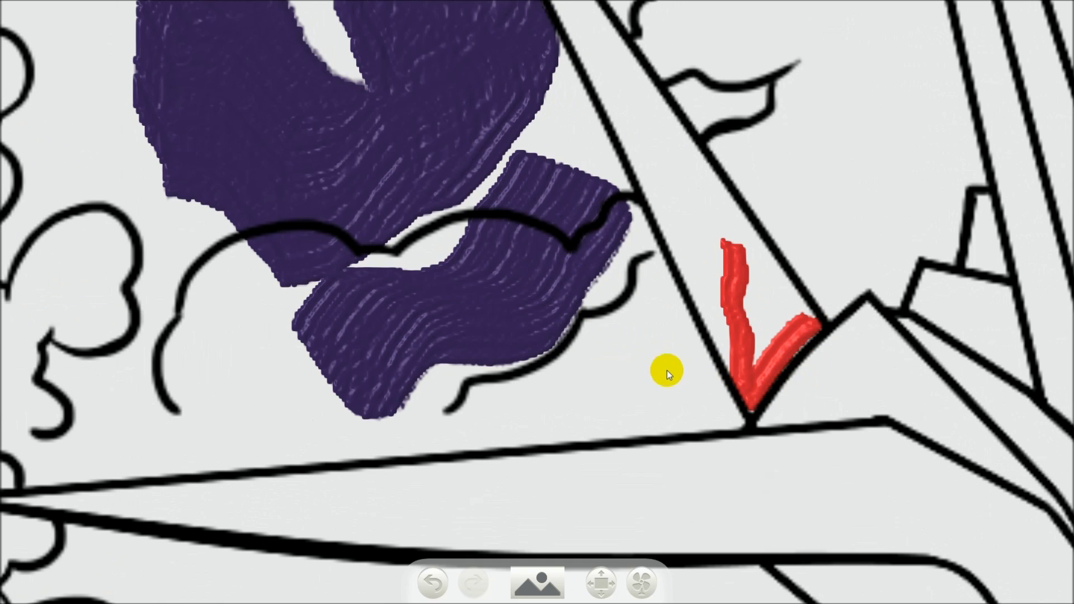
pyautogui.scroll(-3, 669, 317)
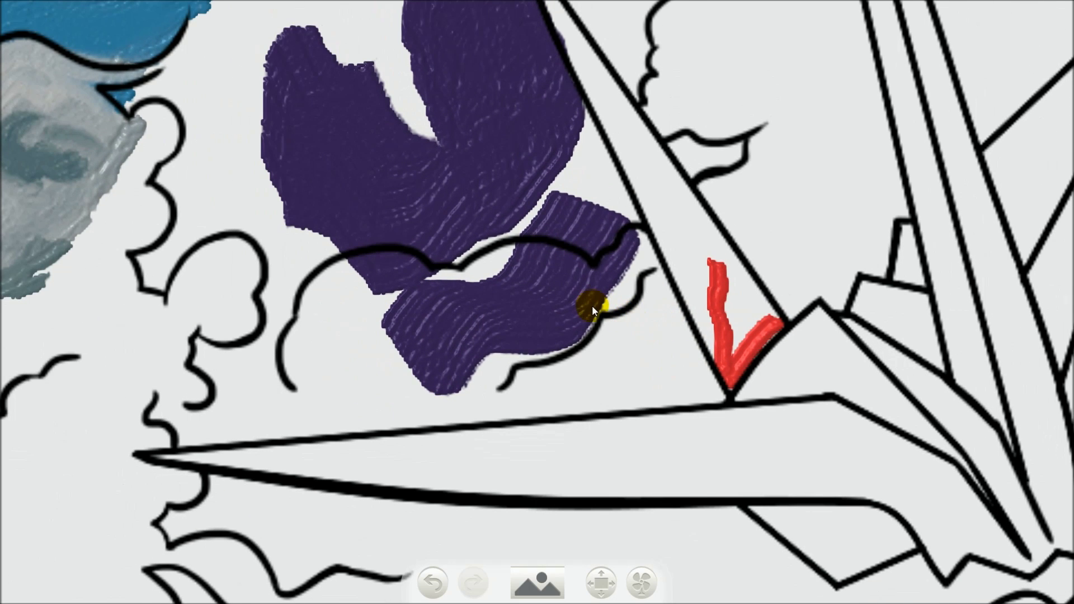
pyautogui.scroll(-1, 591, 306)
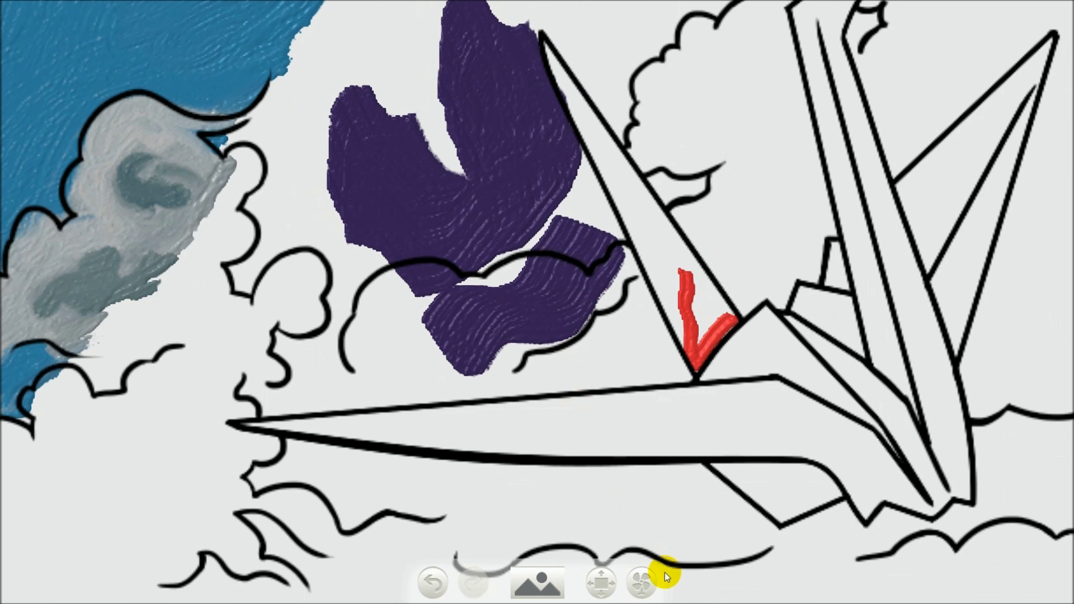
pyautogui.click(600, 585)
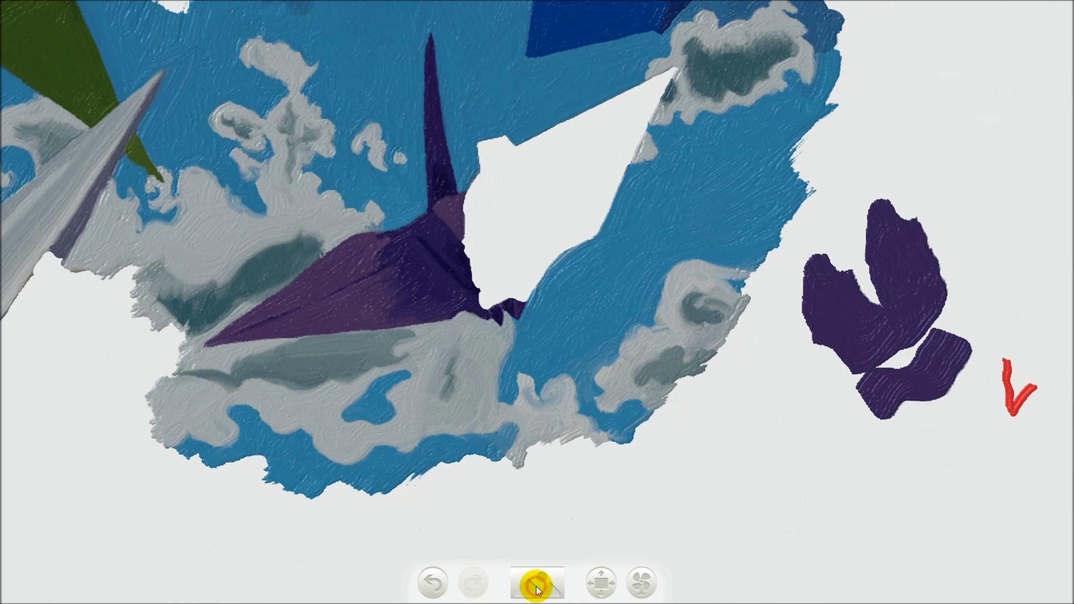
pyautogui.click(537, 587)
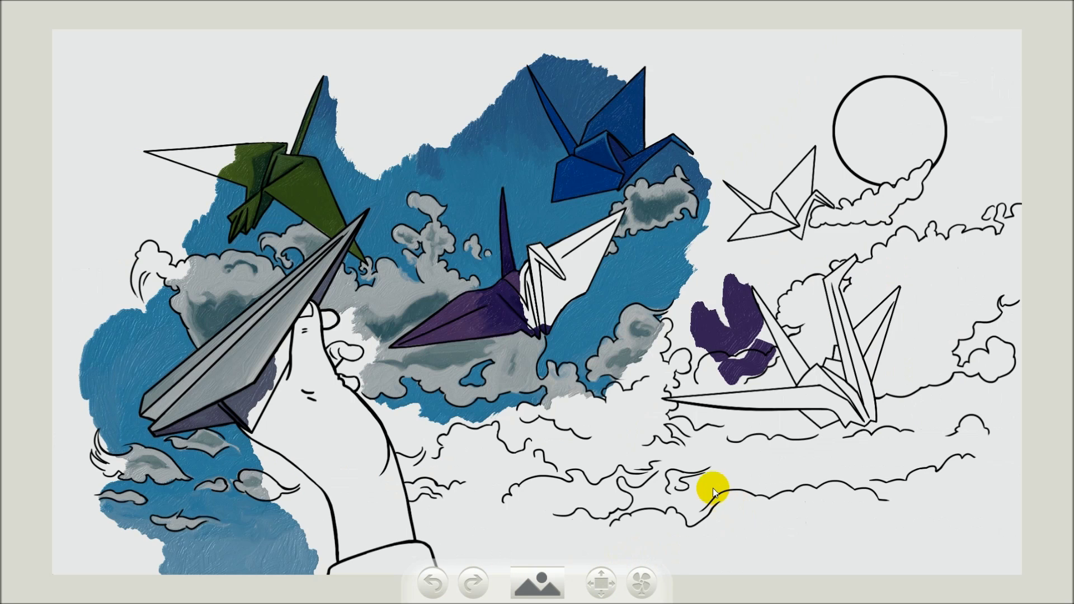
# Drop black paint on the palette's mixing area, then wash the mixing area clean
pyautogui.rightClick(712, 482)
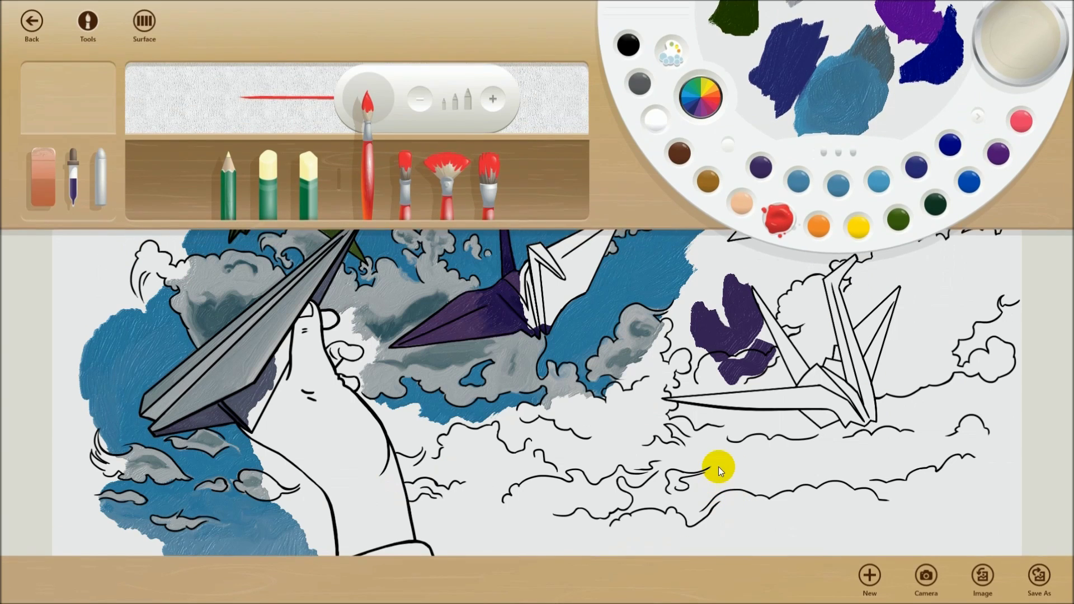
pyautogui.moveTo(946, 147); pyautogui.dragTo(806, 53)
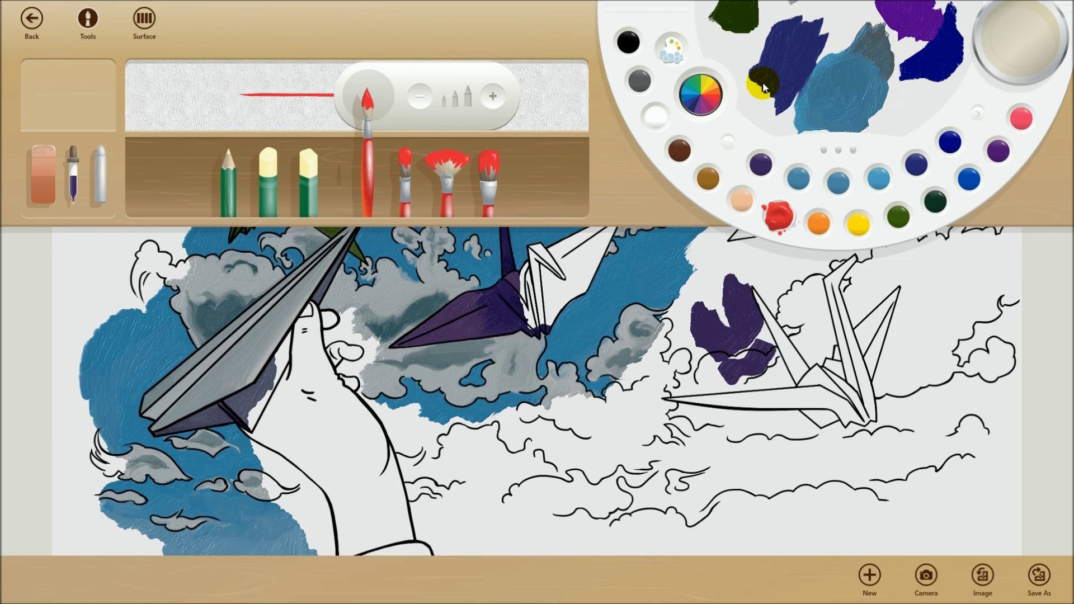
pyautogui.moveTo(762, 86); pyautogui.dragTo(760, 84)
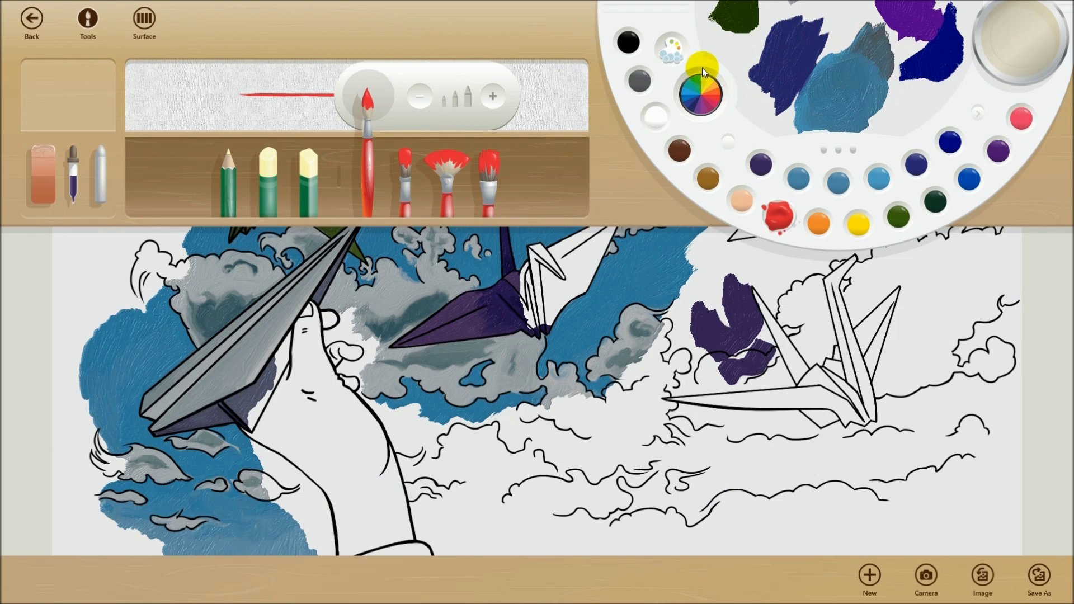
pyautogui.click(670, 51)
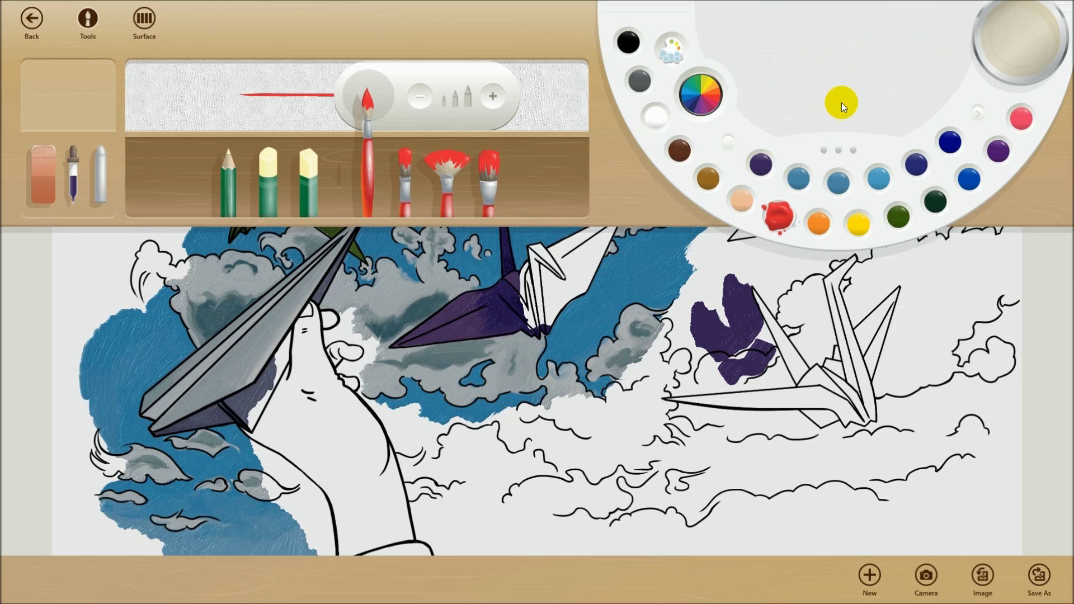
pyautogui.click(146, 20)
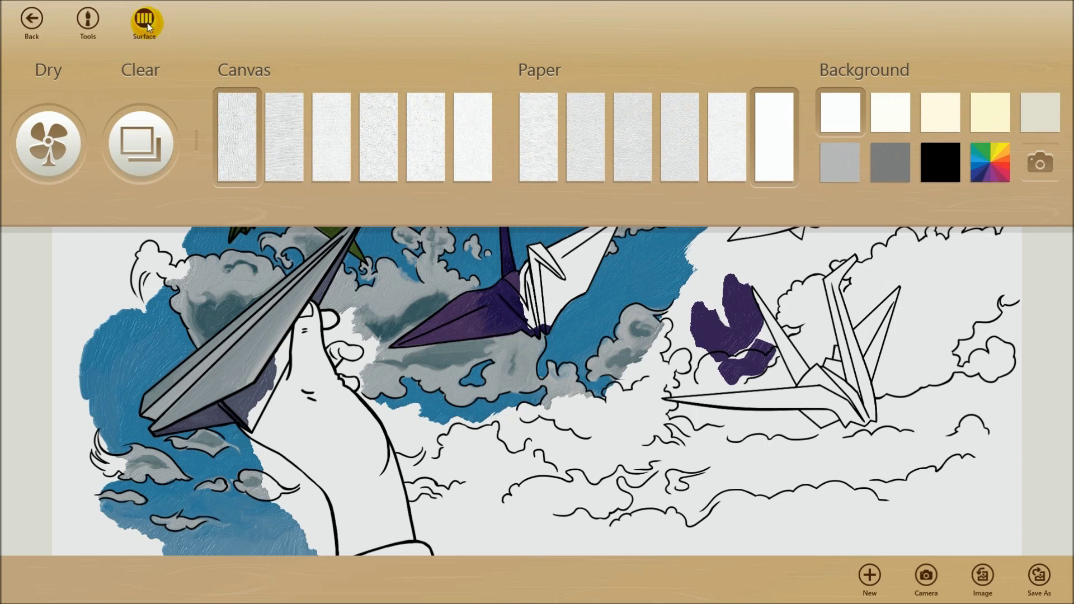
pyautogui.click(88, 19)
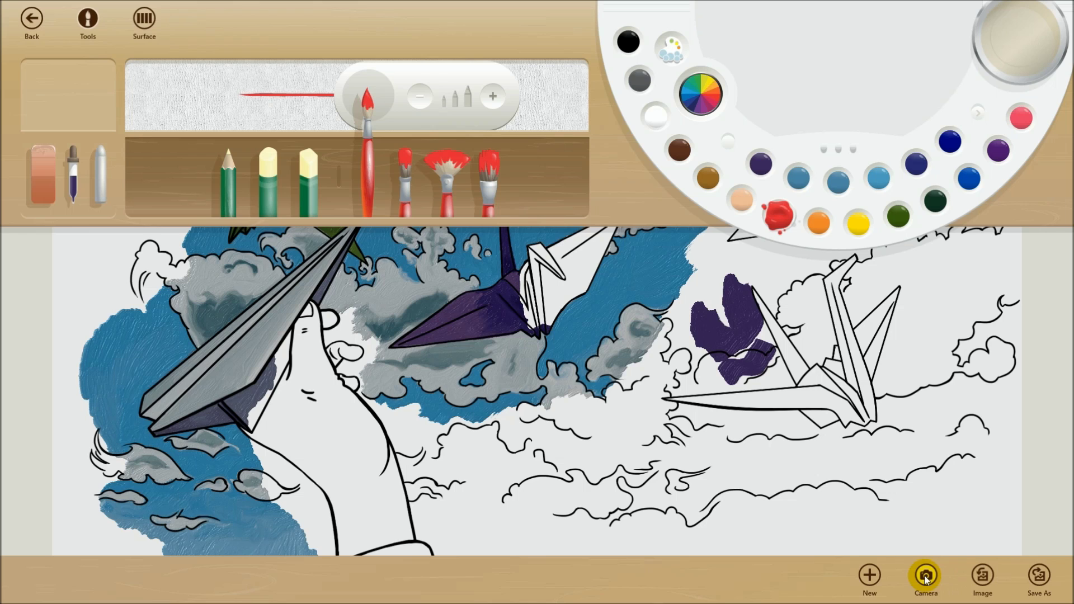
pyautogui.click(1041, 579)
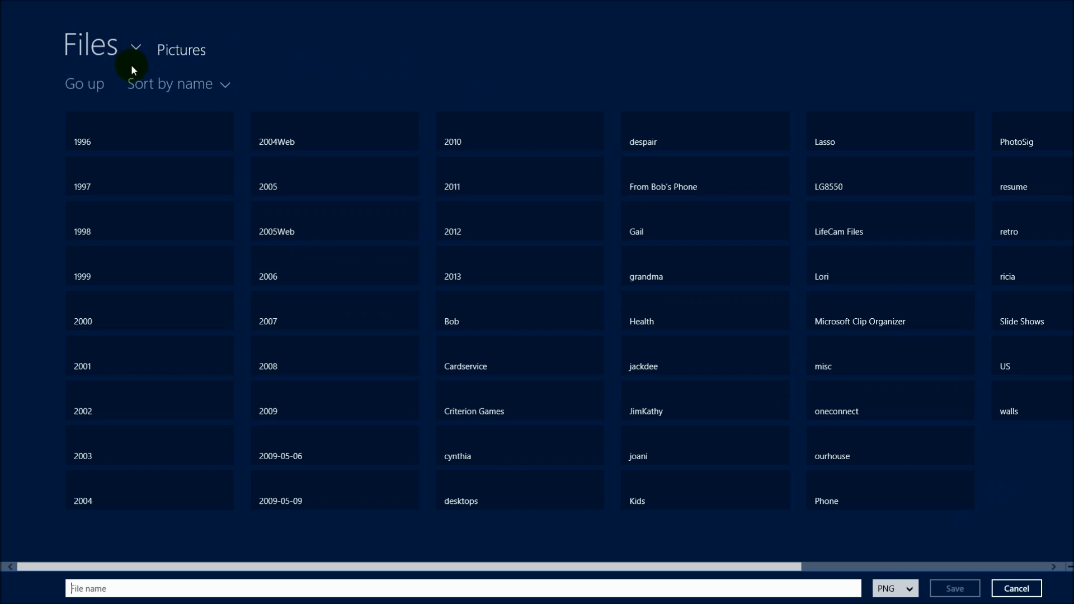
pyautogui.click(1021, 589)
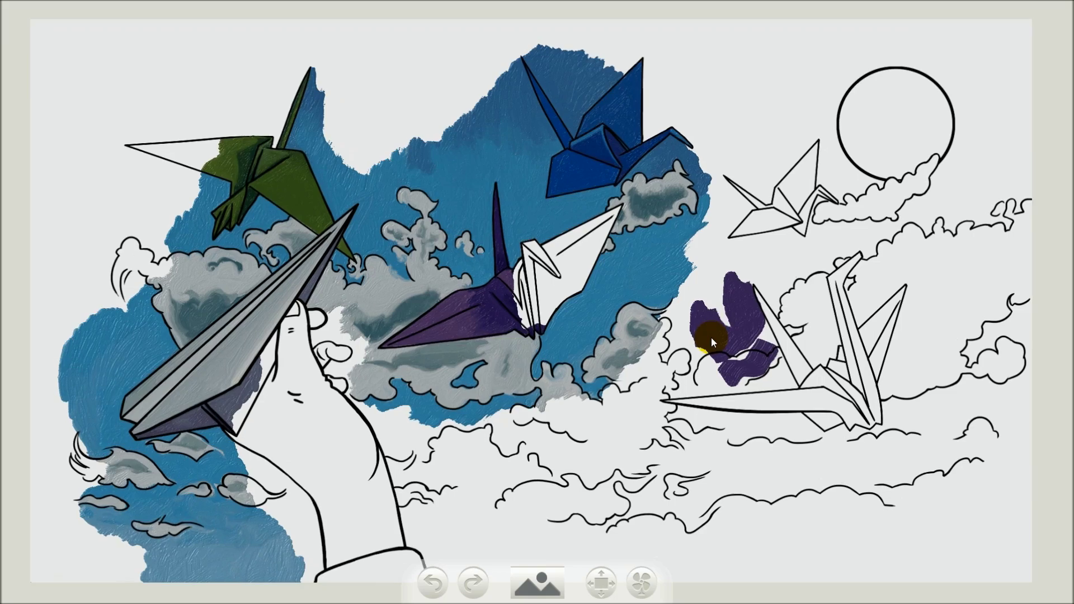
# Zoom out on the crane painting and dismiss the Fresh Paint panels to show the full canvas
pyautogui.scroll(-2, 710, 335)
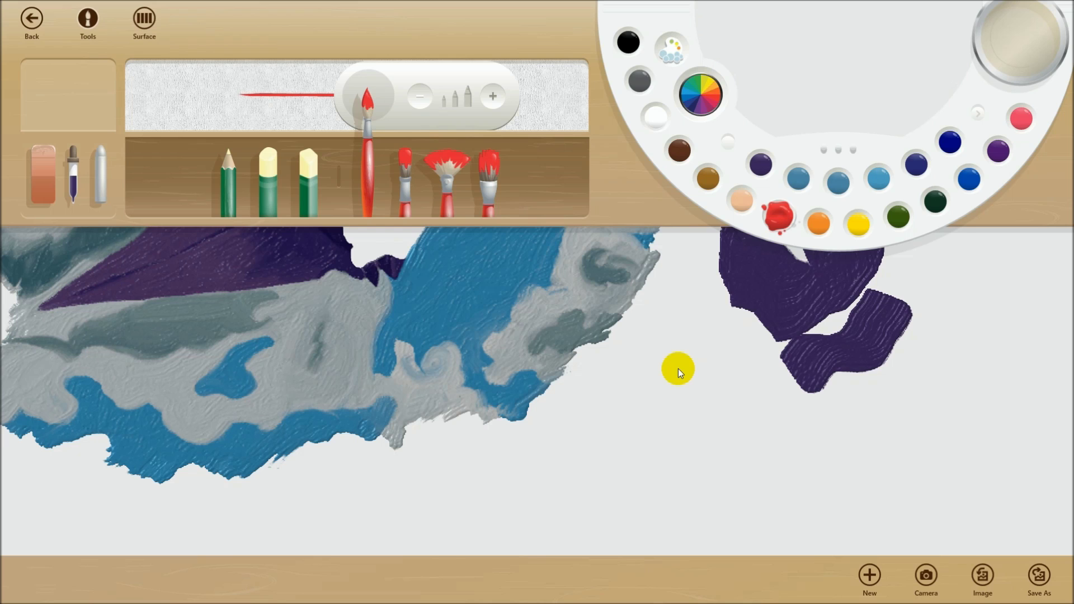
pyautogui.rightClick(678, 368)
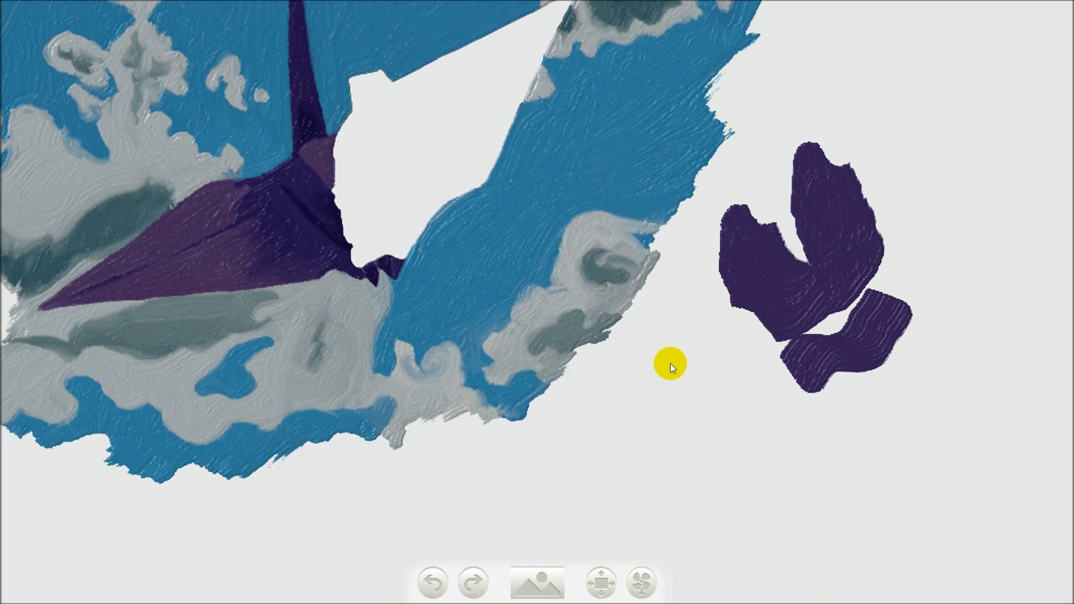